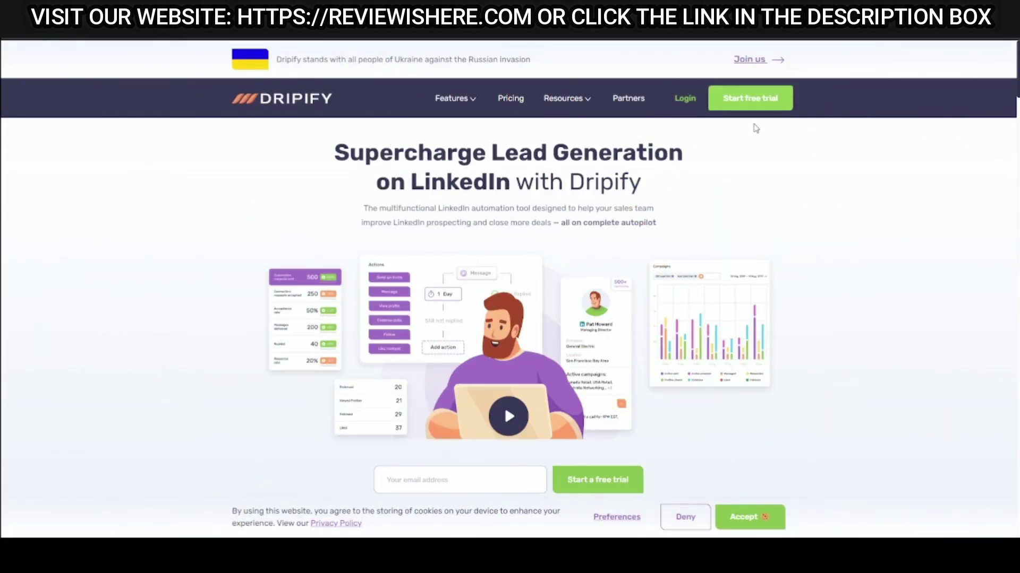
Start the Dripify free trial and begin filling in the first name on the Sign Up form.
click(746, 104)
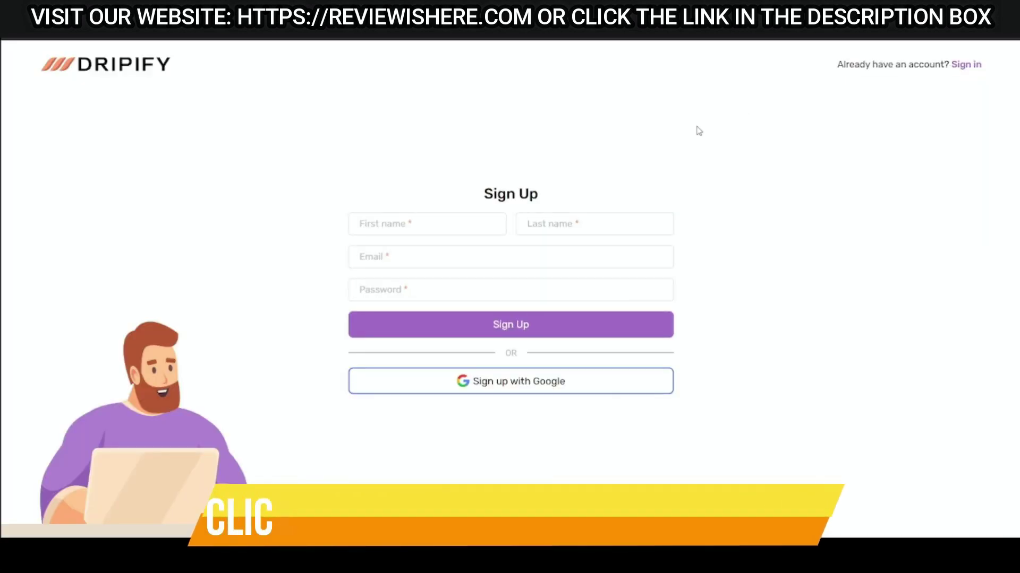
click(445, 225)
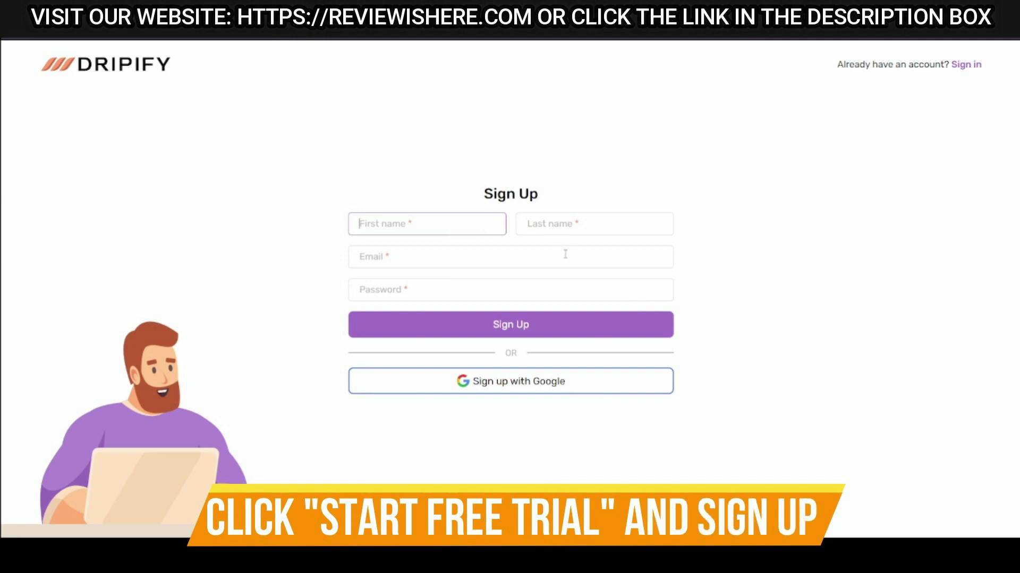
text(rev)
key(BackSpace)
key(BackSpace)
key(BackSpace)
key(BackSpace)
key(BackSpace)
key(BackSpace)
key(BackSpace)
key(BackSpace)
key(BackSpace)
key(BackSpace)
key(BackSpace)
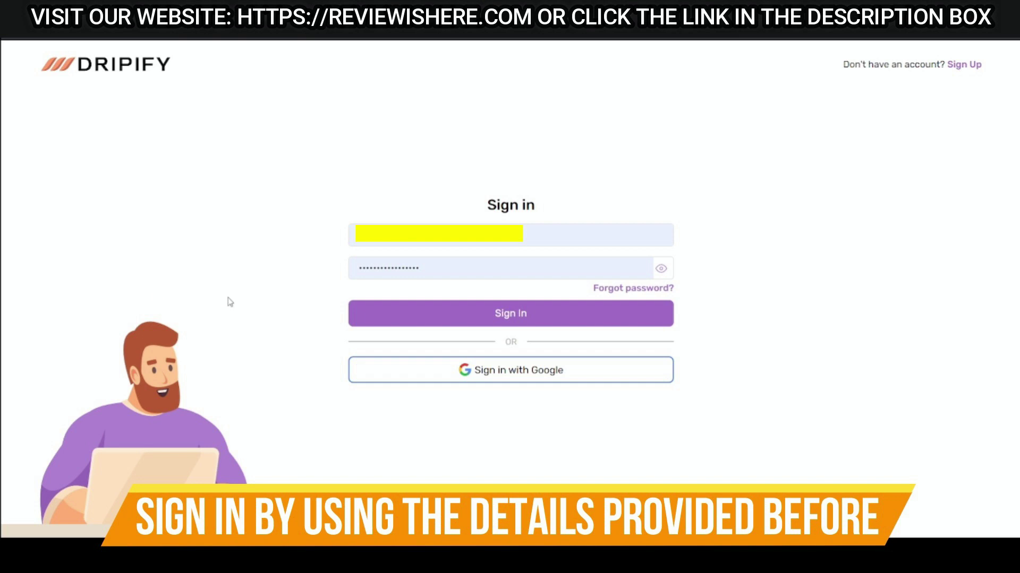
Check the entered password and sign in to the Dripify account.
double_click(445, 266)
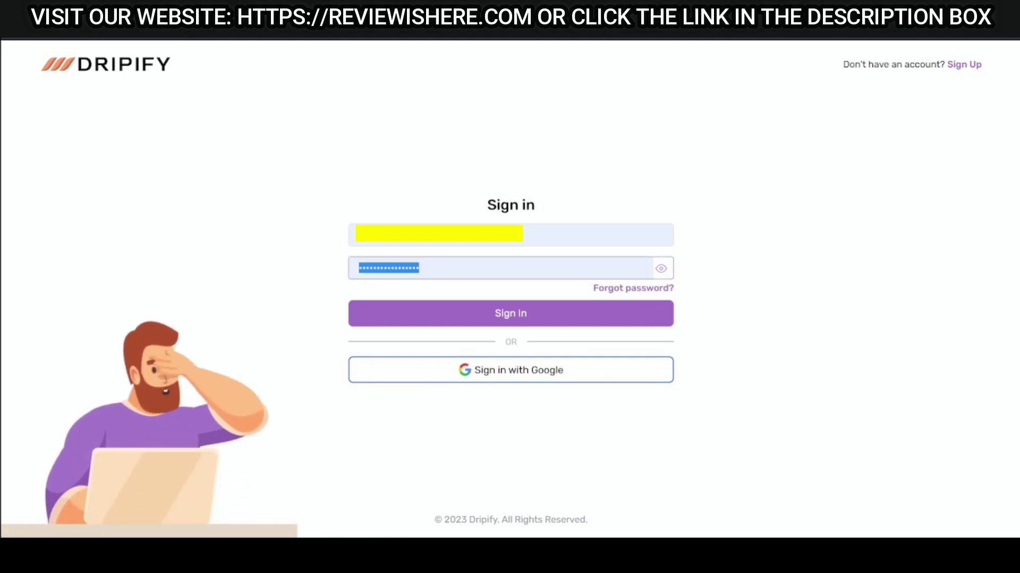
click(553, 323)
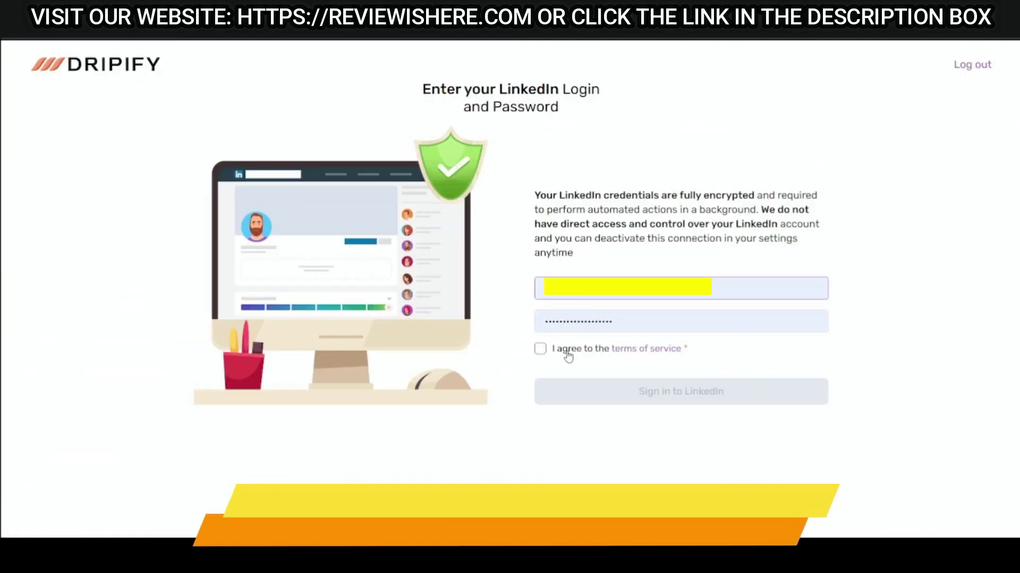
Accept the terms of service and submit the LinkedIn credentials to connect the account.
click(540, 349)
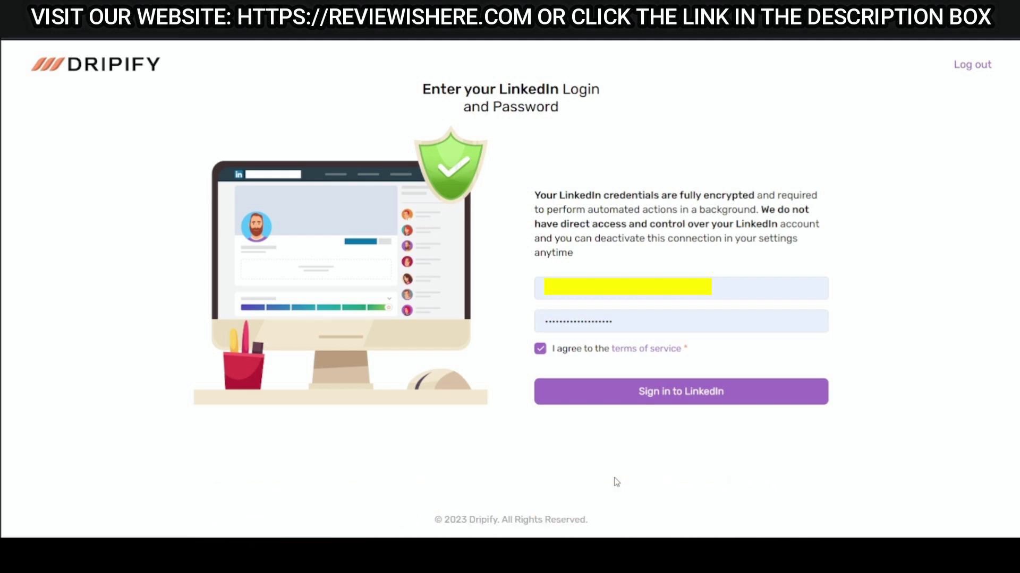
click(707, 395)
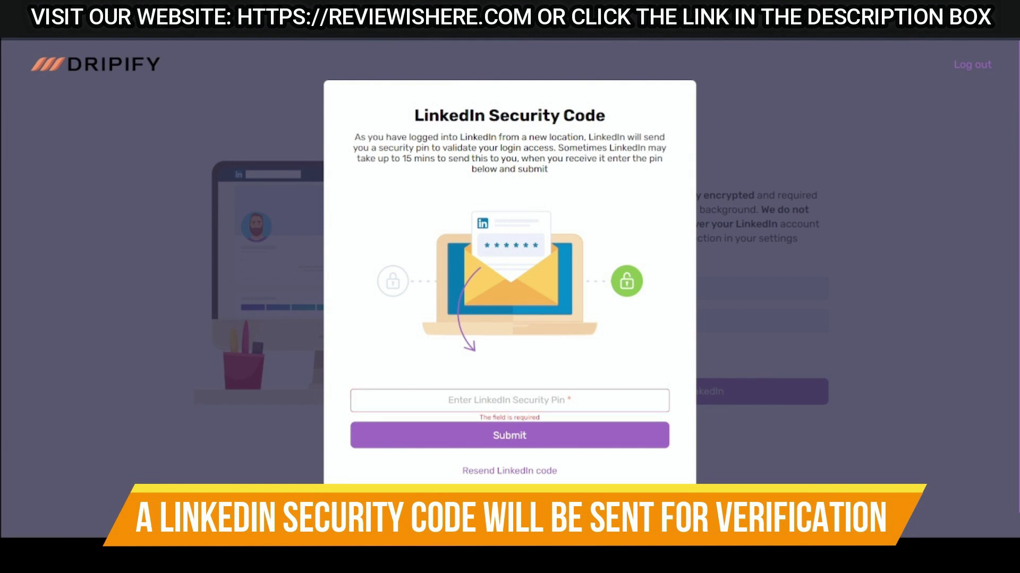
Resend the LinkedIn security code and submit the new pin in place of the old one.
click(510, 472)
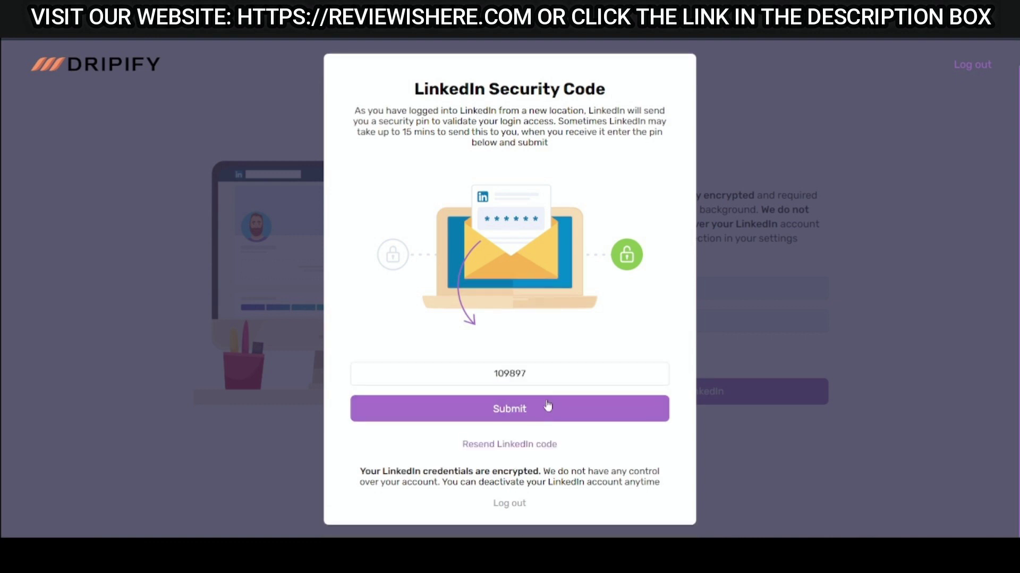
double_click(462, 374)
key(ctrl+v)
click(543, 417)
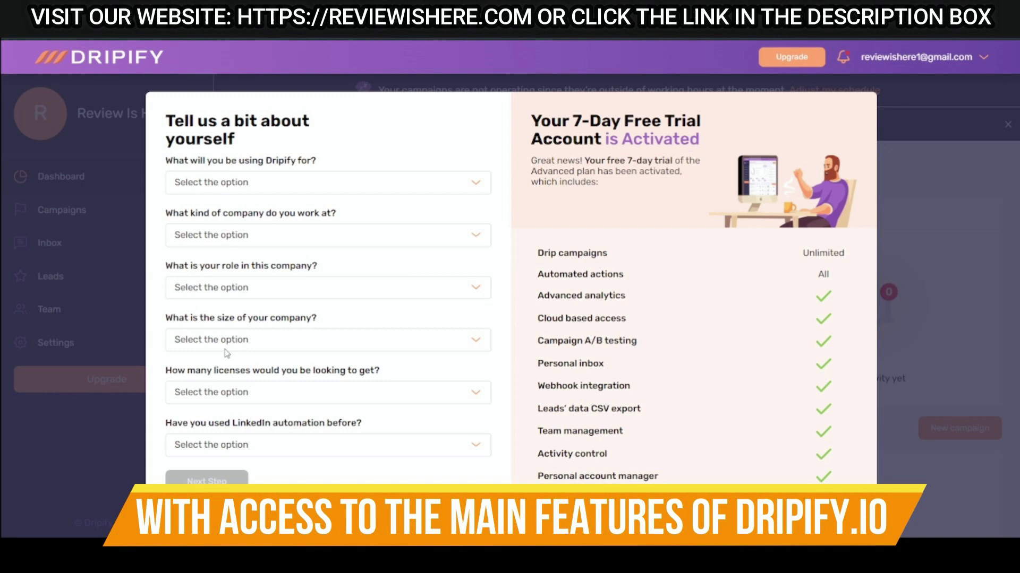
click(252, 187)
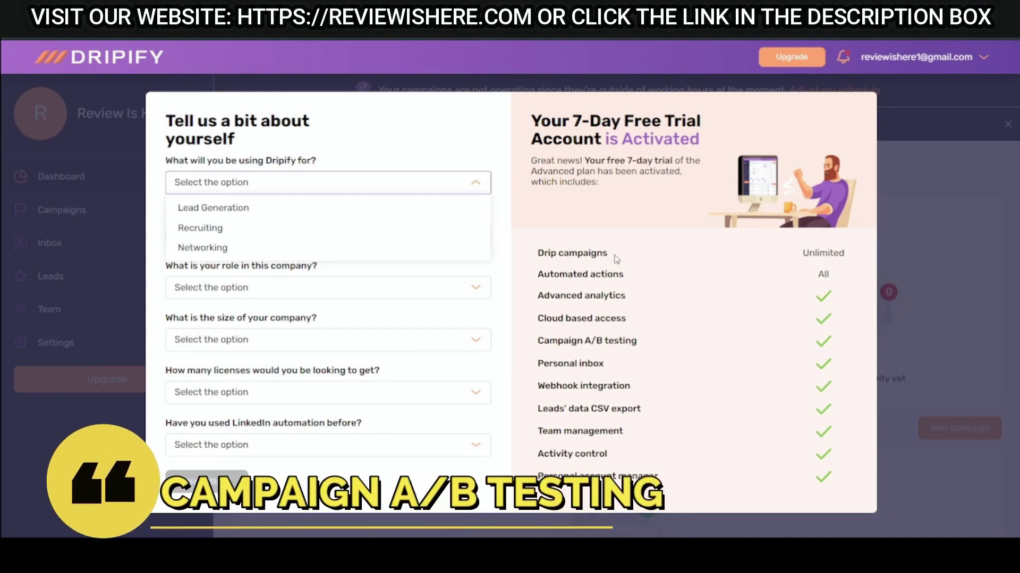
drag(531, 254, 603, 254)
drag(550, 274, 623, 274)
drag(550, 296, 607, 297)
drag(551, 319, 605, 319)
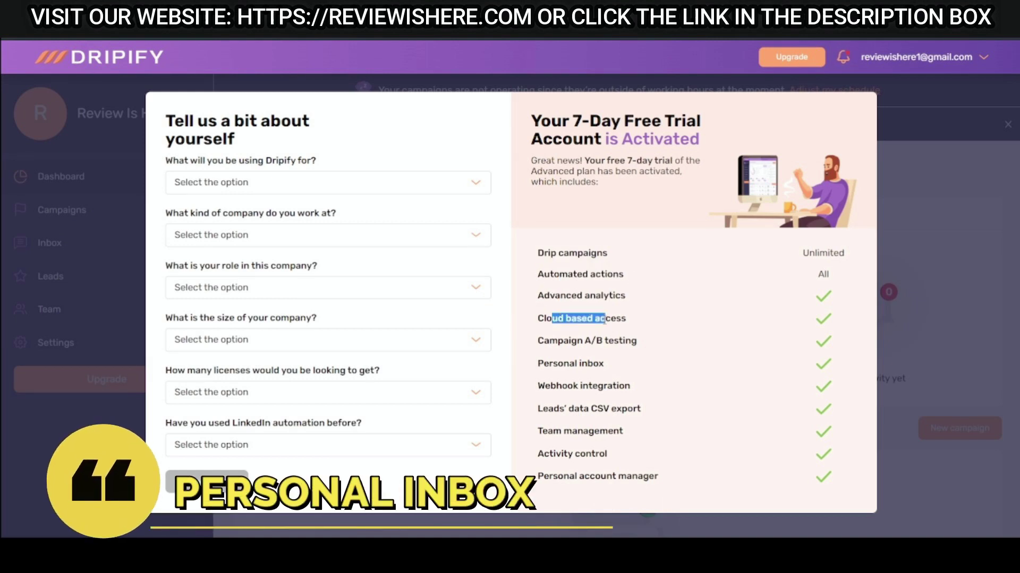
drag(549, 341, 618, 341)
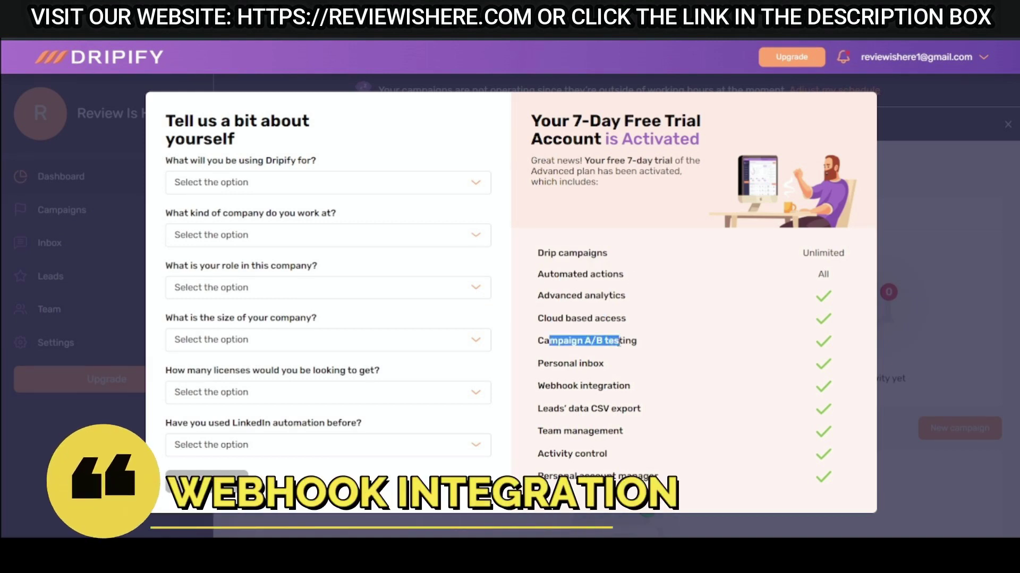
drag(537, 364, 594, 364)
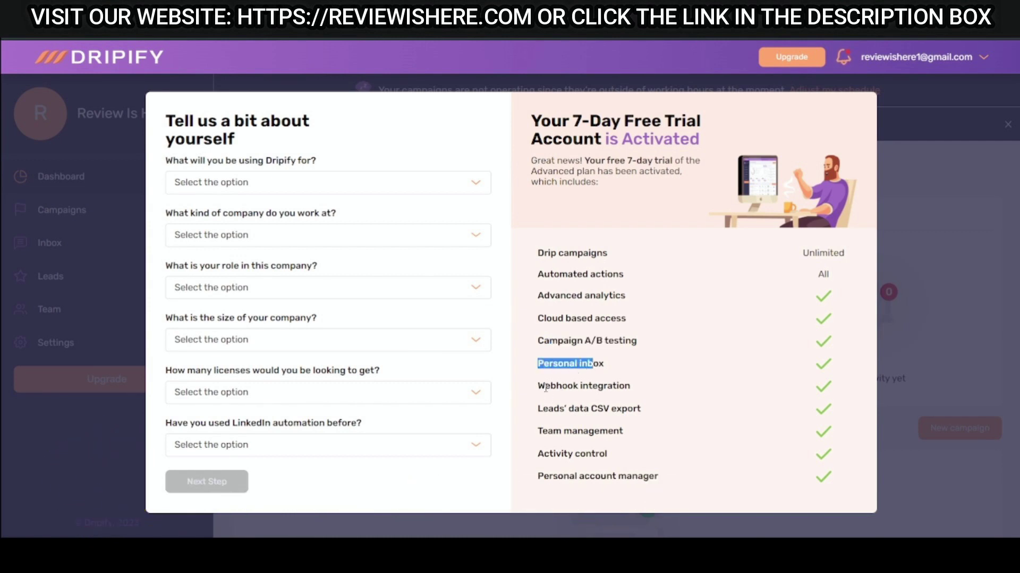
drag(544, 386, 607, 386)
drag(553, 409, 616, 409)
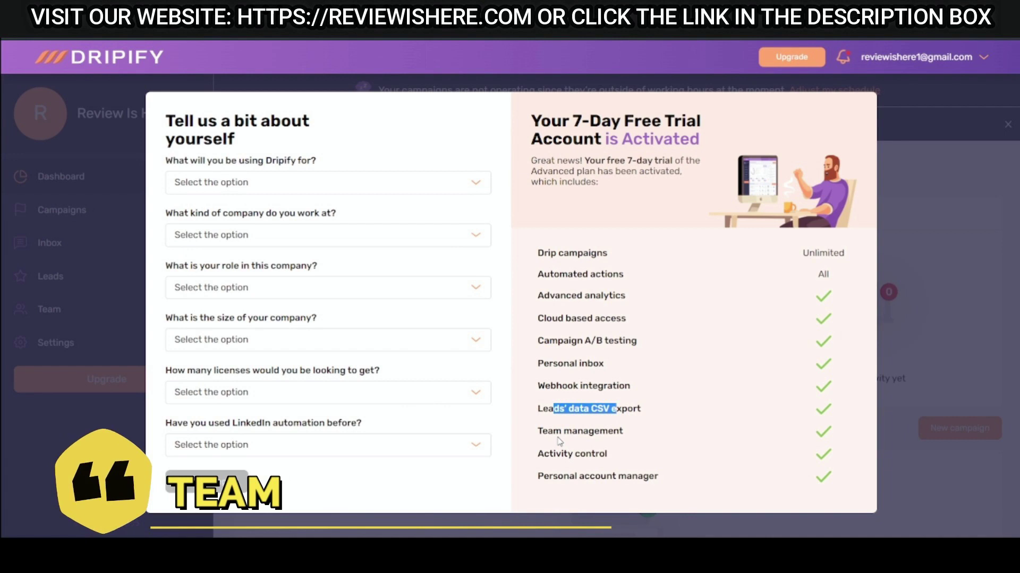
drag(553, 431, 602, 454)
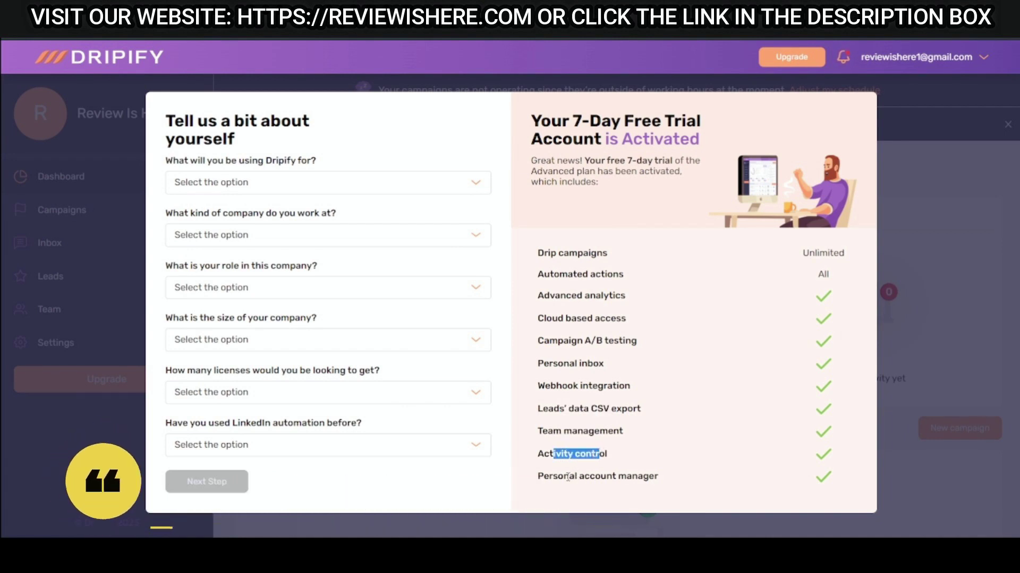
drag(553, 476, 630, 477)
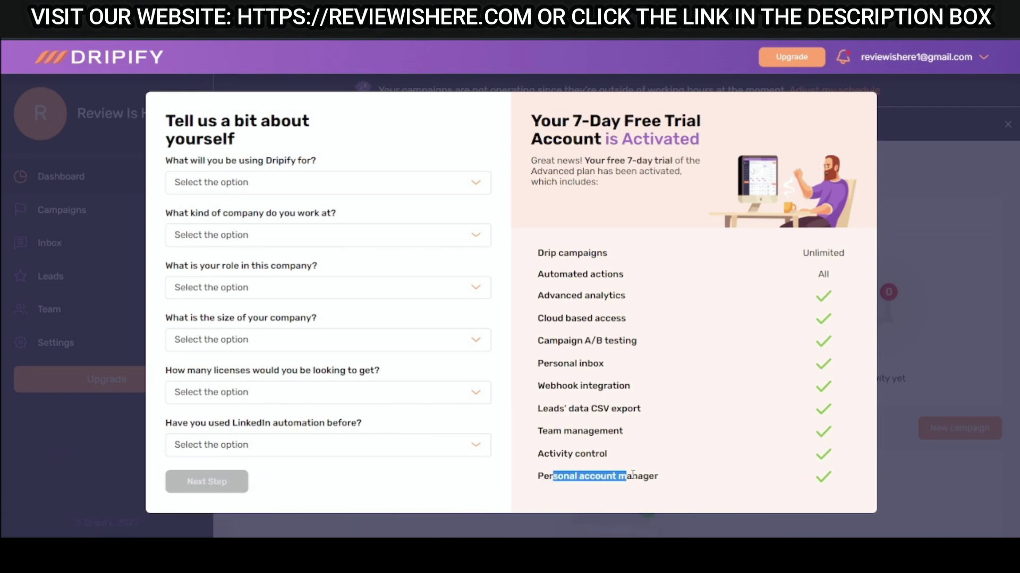
Answer the usage as Lead Generation, company type as Marketing agency, and role as Assistant.
click(276, 183)
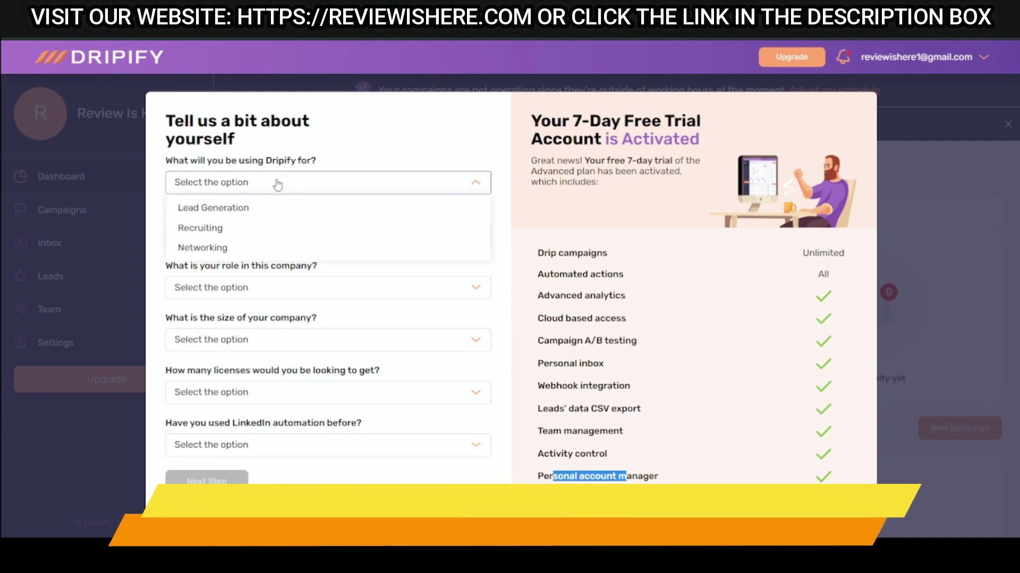
click(273, 213)
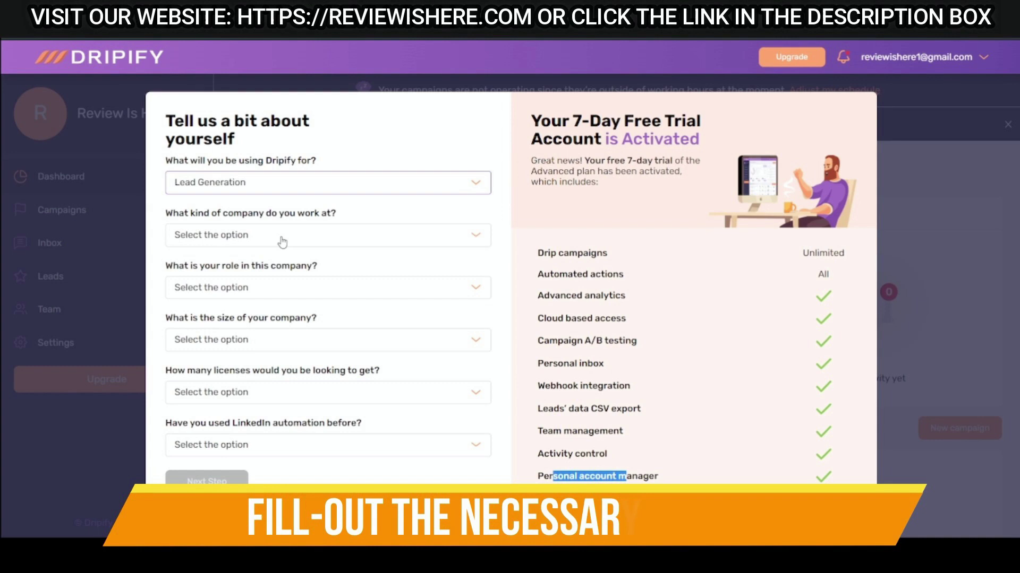
click(281, 239)
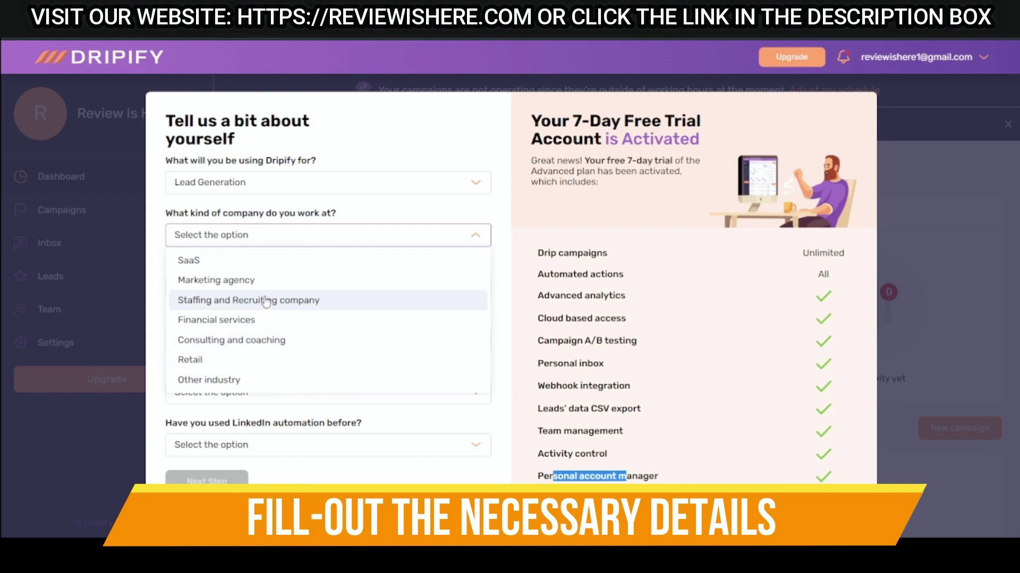
click(221, 280)
click(246, 295)
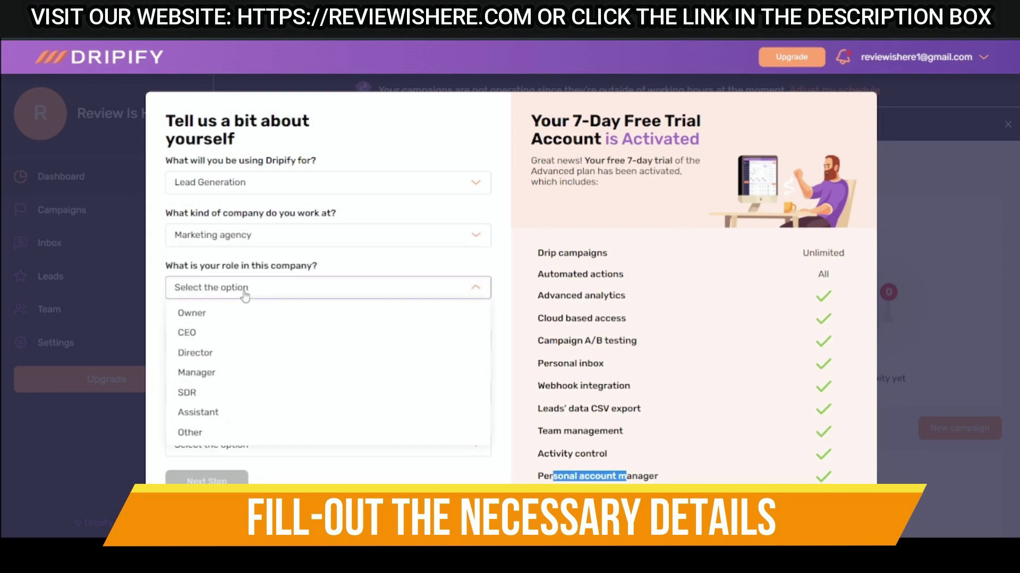
click(237, 414)
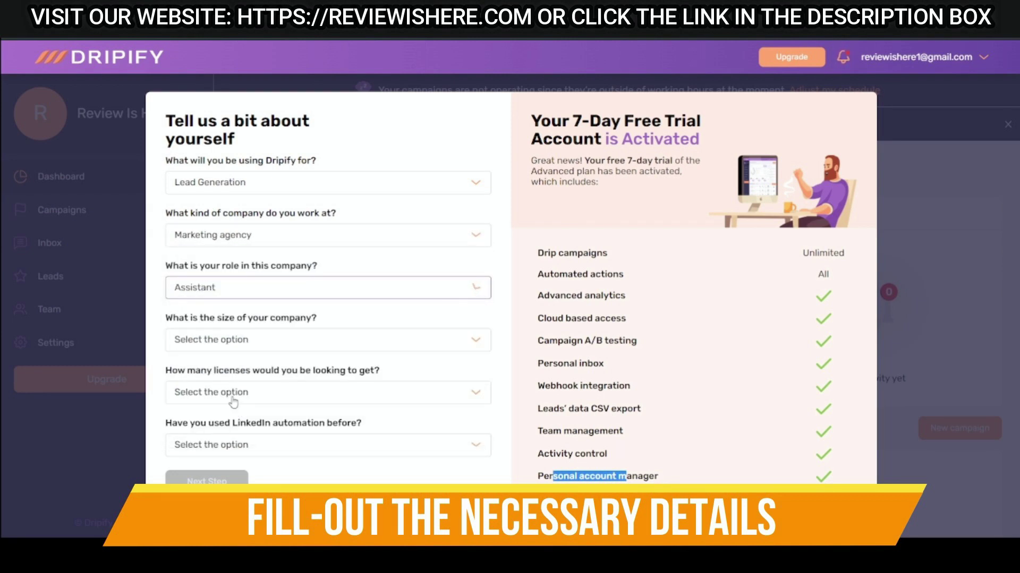
click(246, 295)
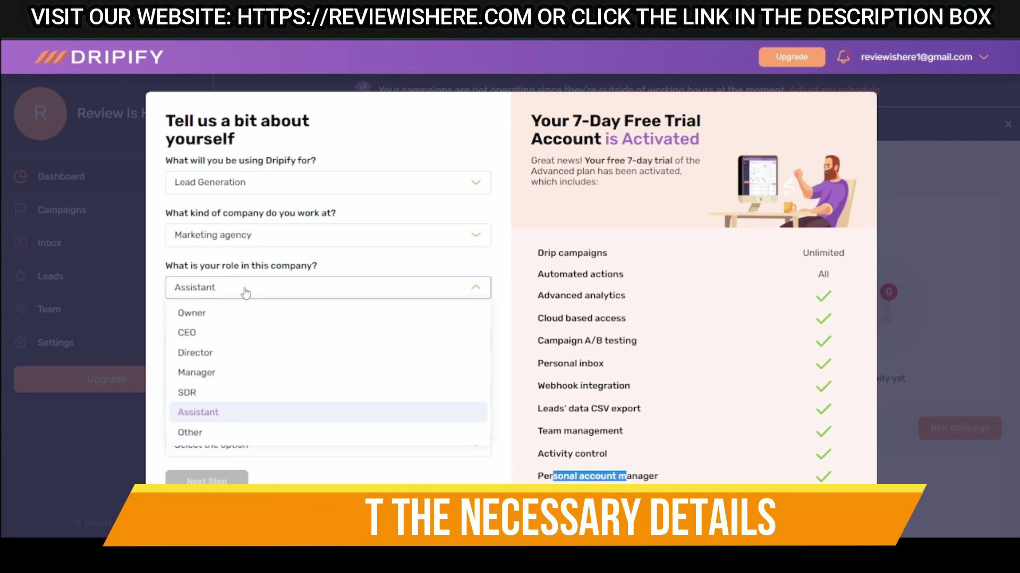
click(250, 296)
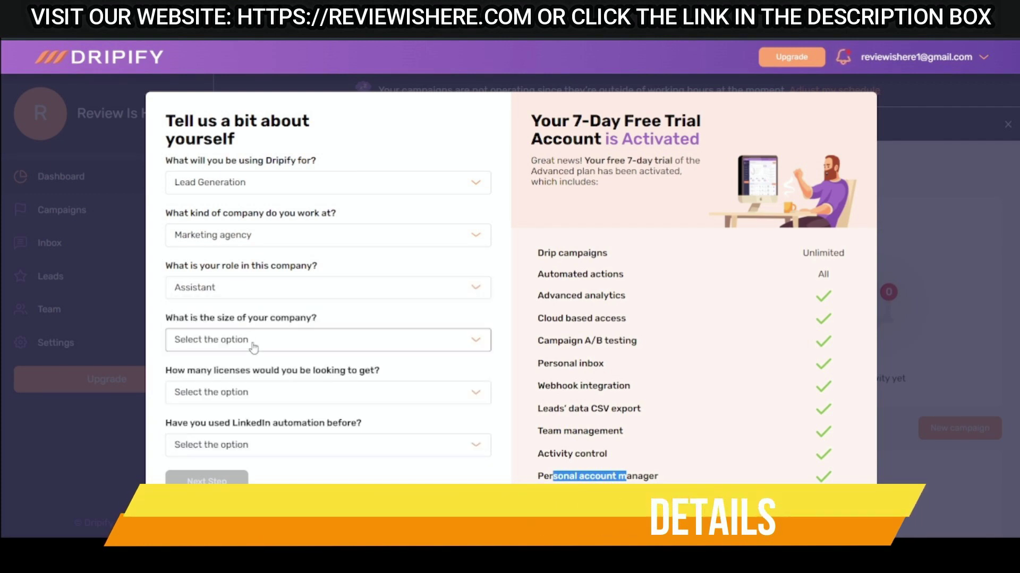
Set company size 2-10, Just 1 license, No prior LinkedIn automation, and submit the questionnaire.
click(252, 341)
click(246, 386)
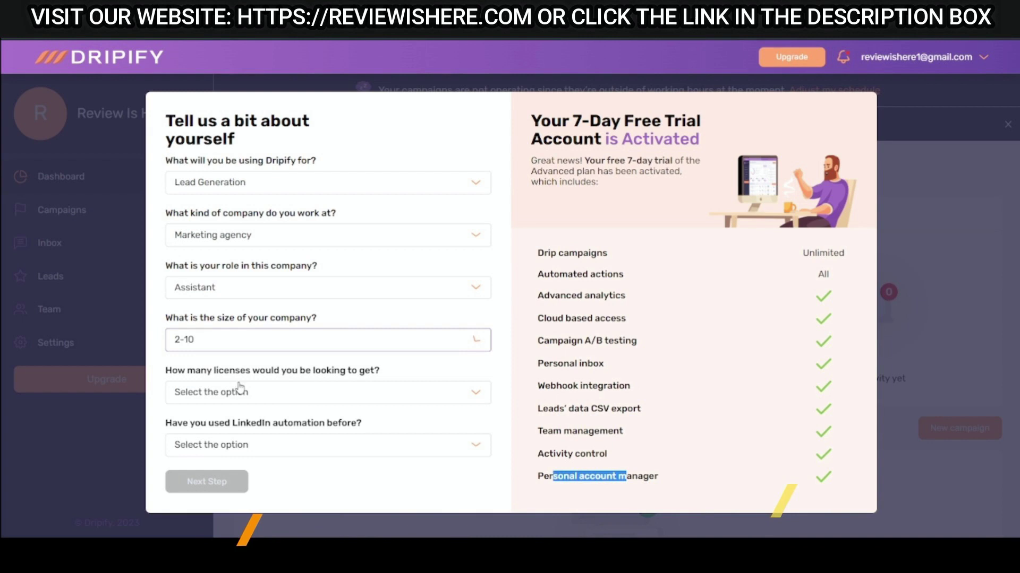
click(274, 400)
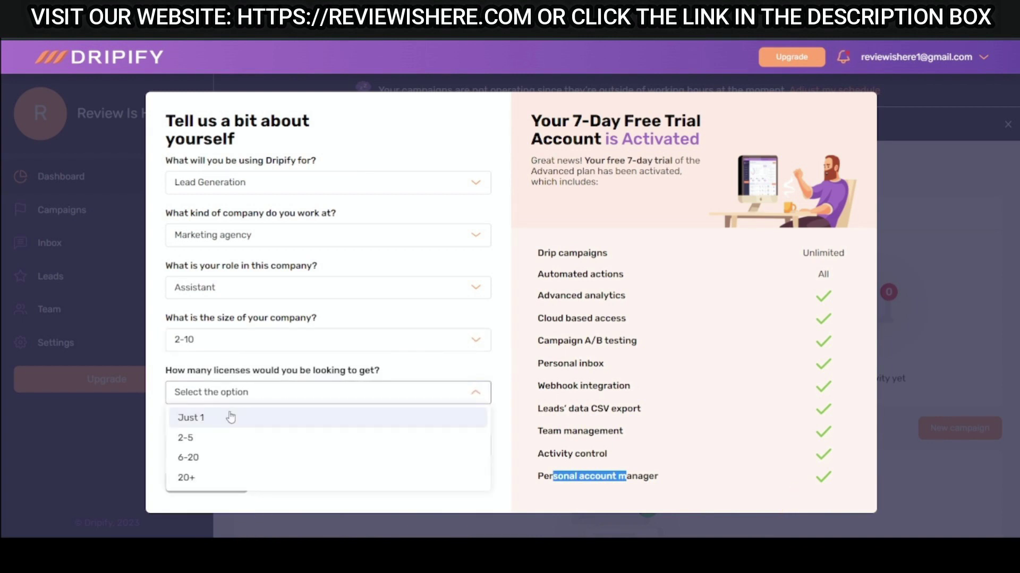
click(230, 419)
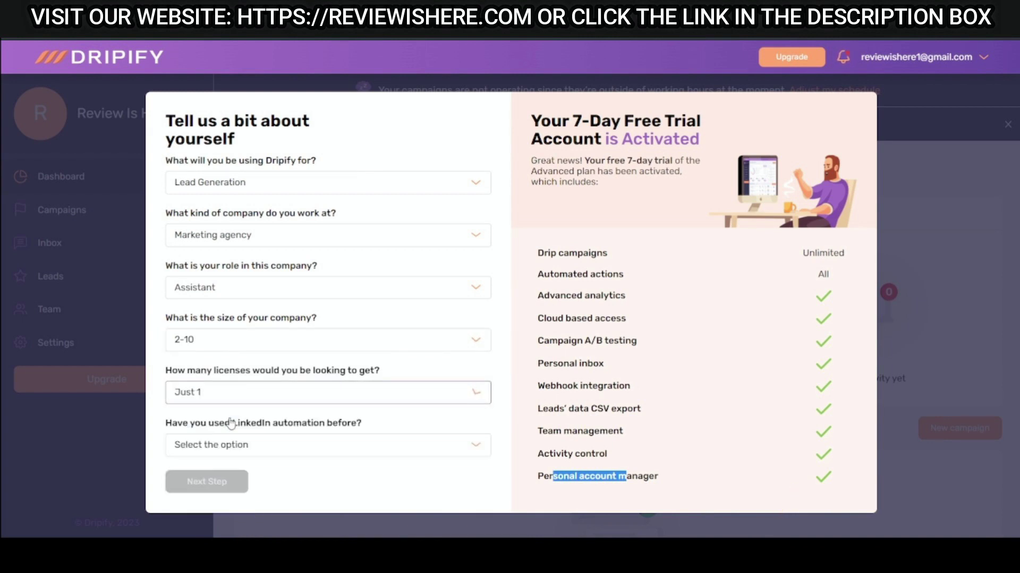
click(271, 454)
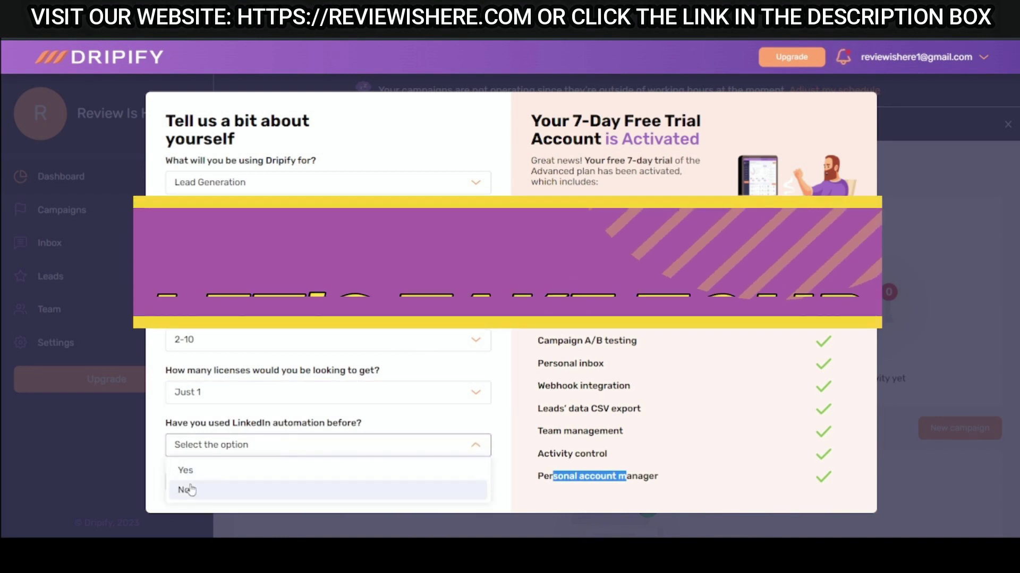
click(190, 487)
click(218, 491)
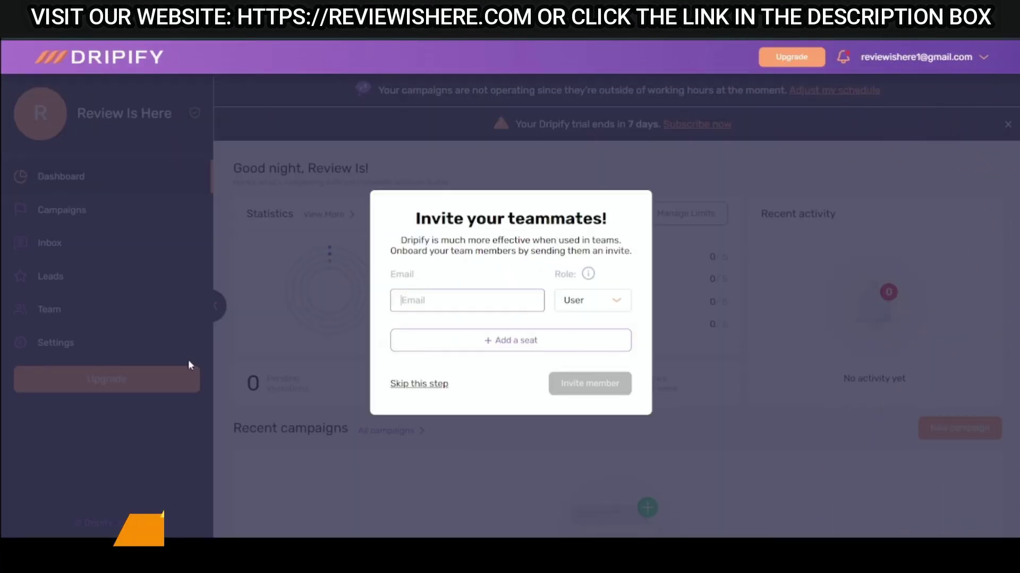
Skip the teammate invites and close the getting-started tutorial video window.
click(425, 385)
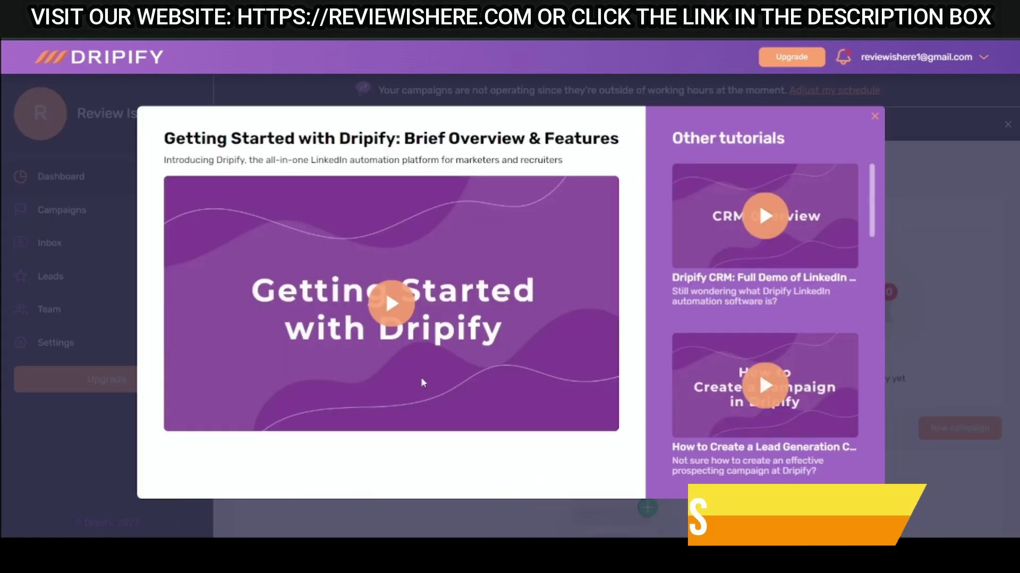
click(874, 118)
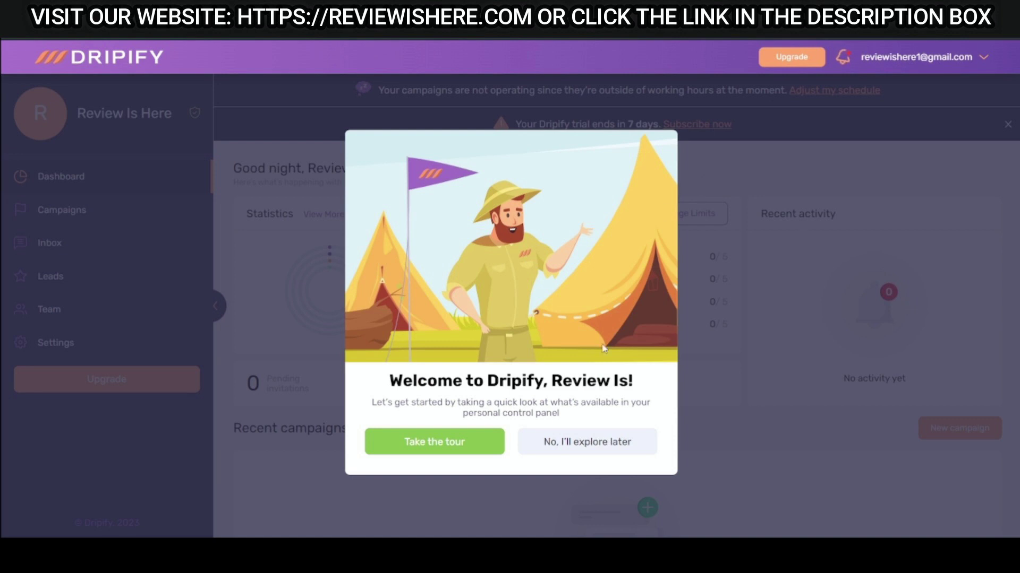
Start the dashboard tour and advance it to the detailed Account statistics report.
click(447, 451)
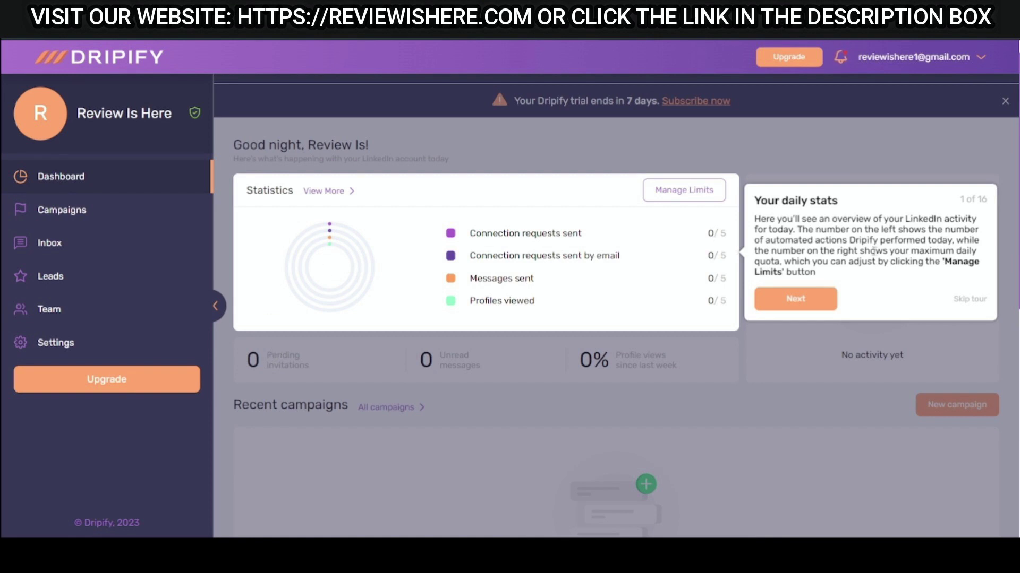
click(830, 301)
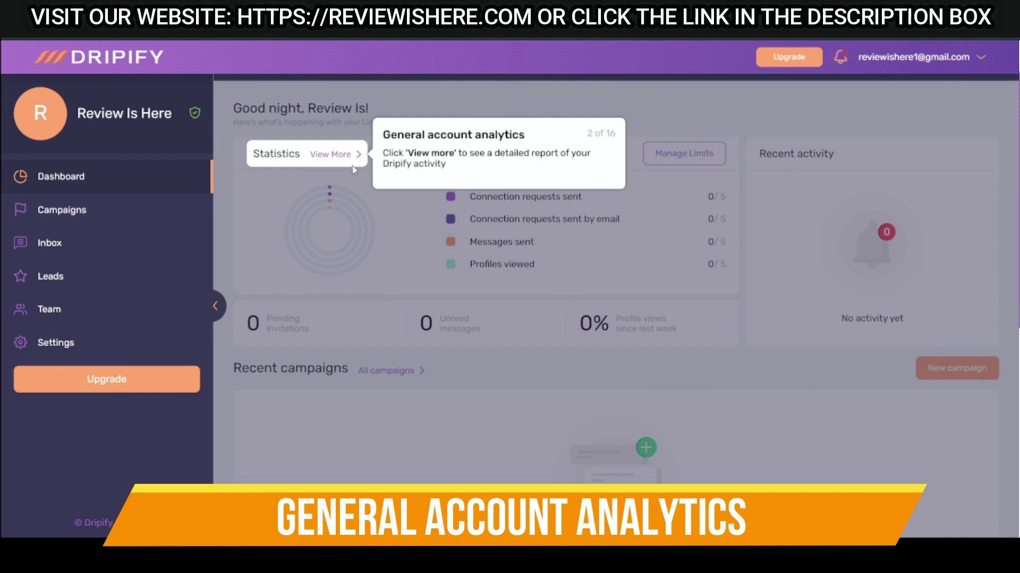
click(340, 154)
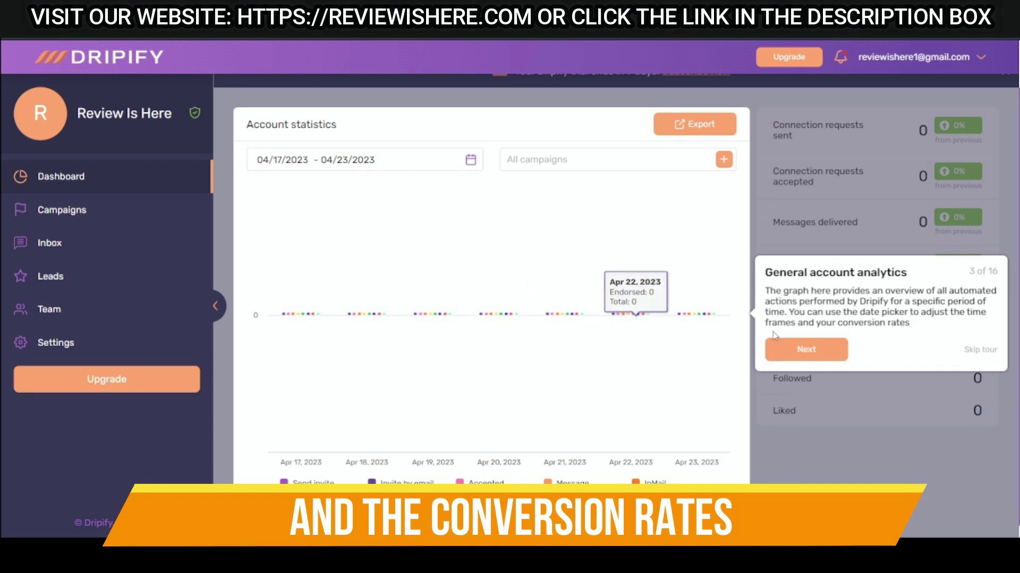
Advance the tour to step 5 of 16, covering the Recent campaigns section.
click(815, 351)
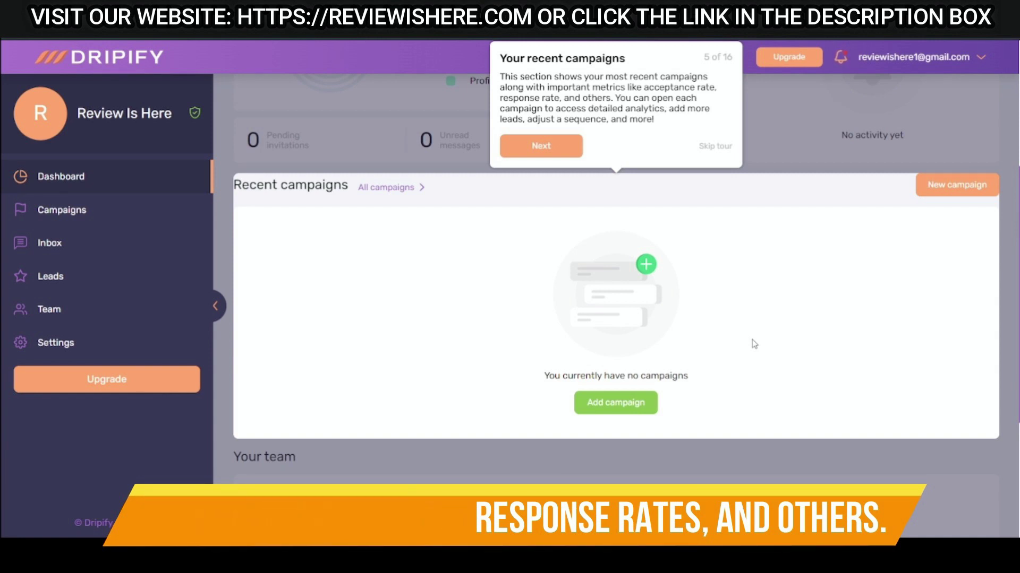
Follow the tour through the Team page and team analytics on to the Leads step.
key(Right)
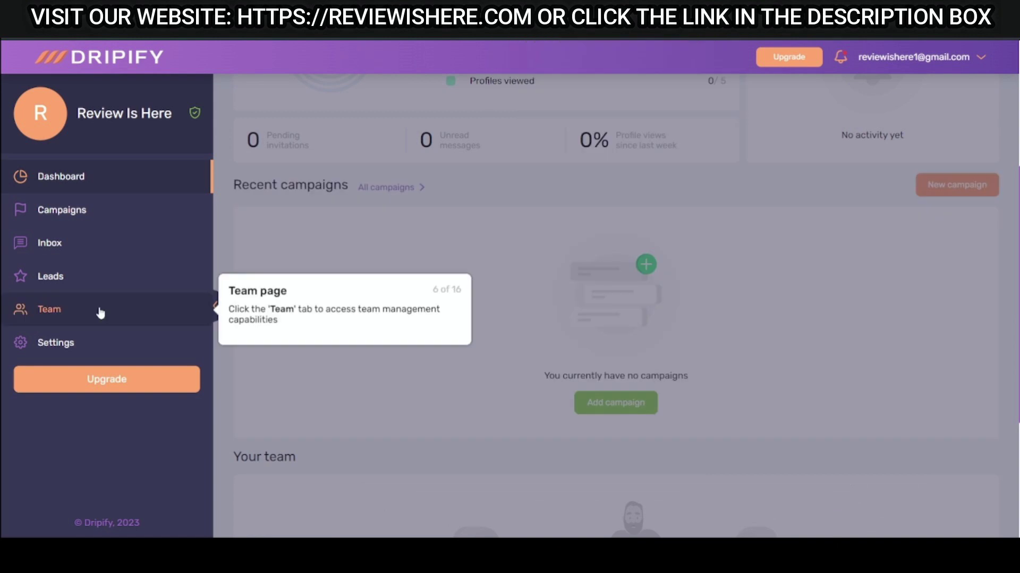
click(101, 313)
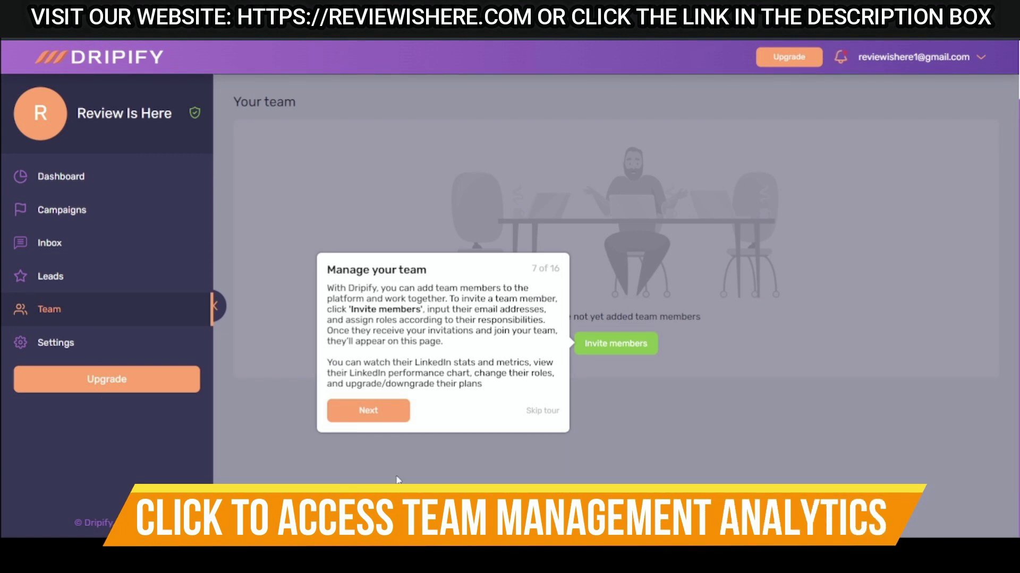
click(393, 420)
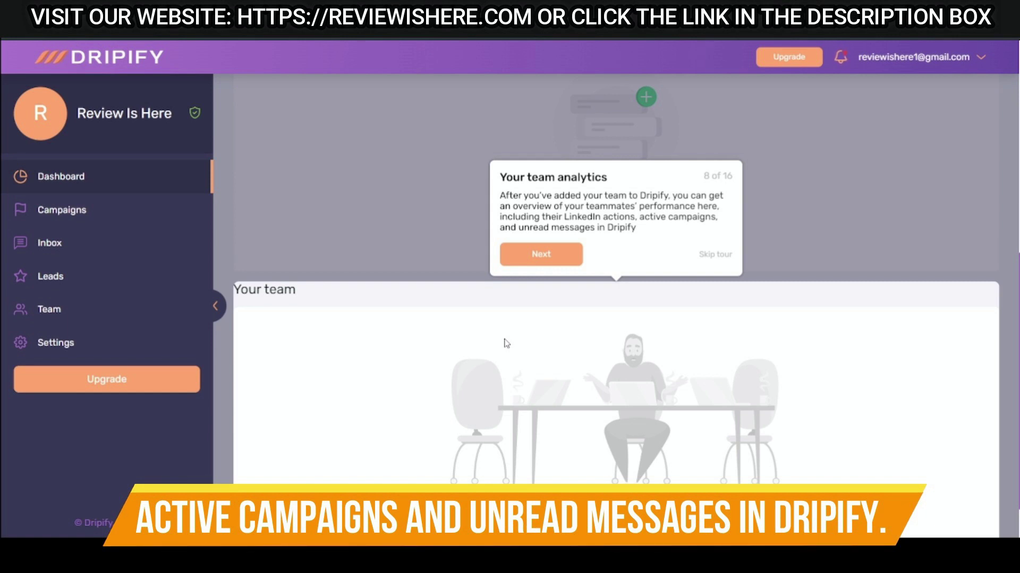
click(541, 254)
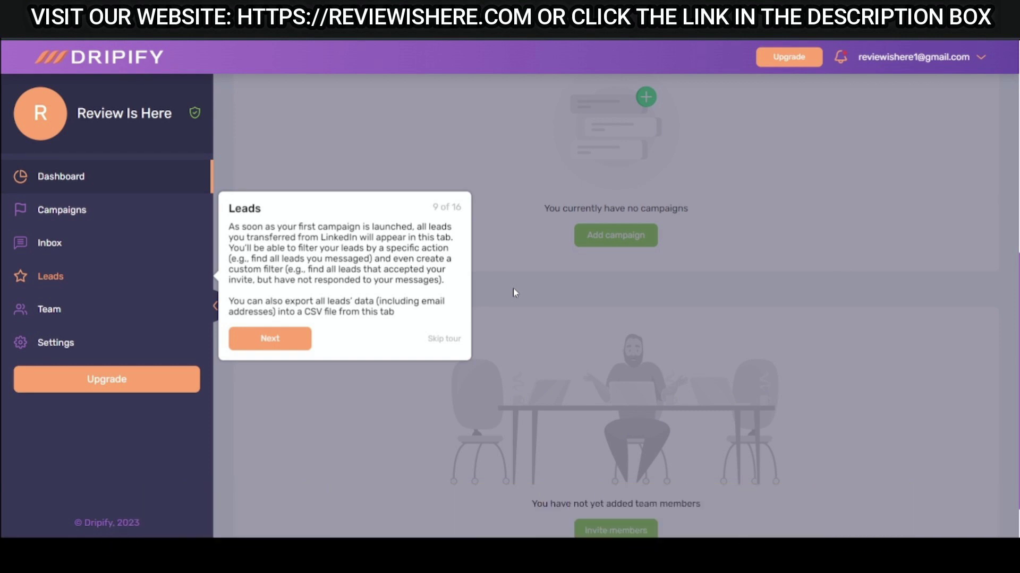
Continue the tour past the Smart inbox to the Limits & Activity control step.
click(309, 338)
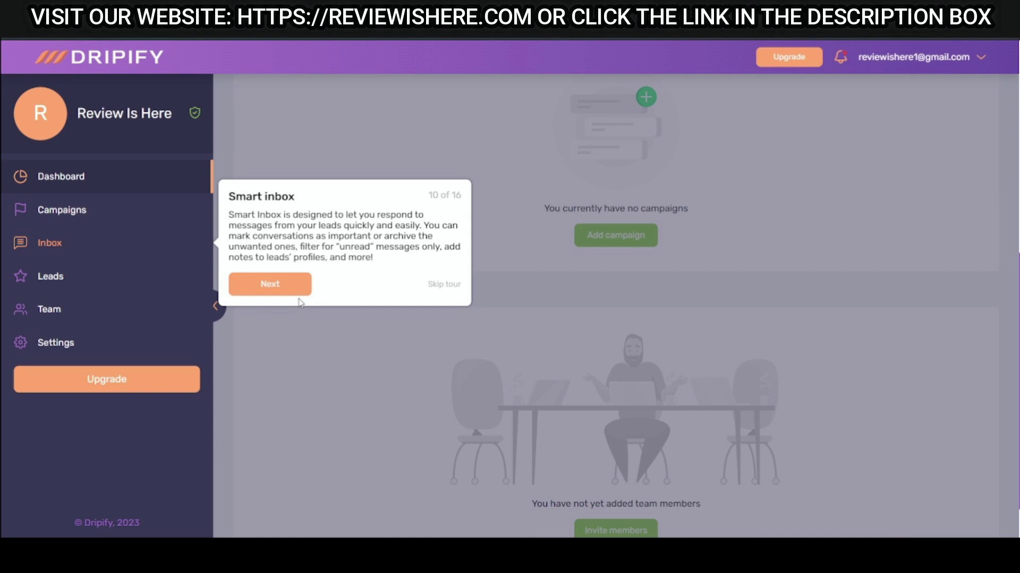
click(287, 287)
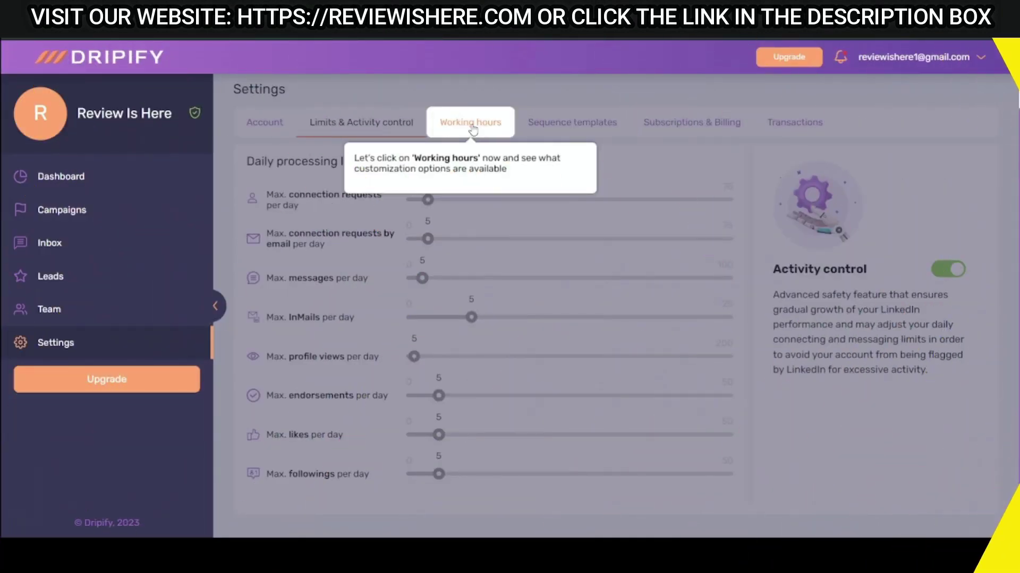
In Working hours, switch Saturday and Sunday off, keeping 09:00 am–05:00 pm hours.
click(473, 129)
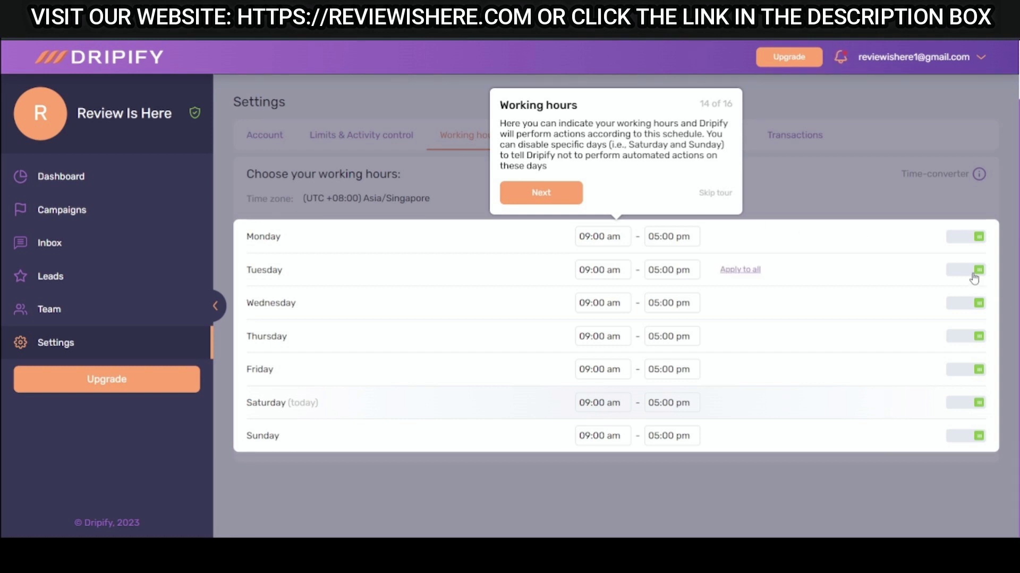
click(975, 404)
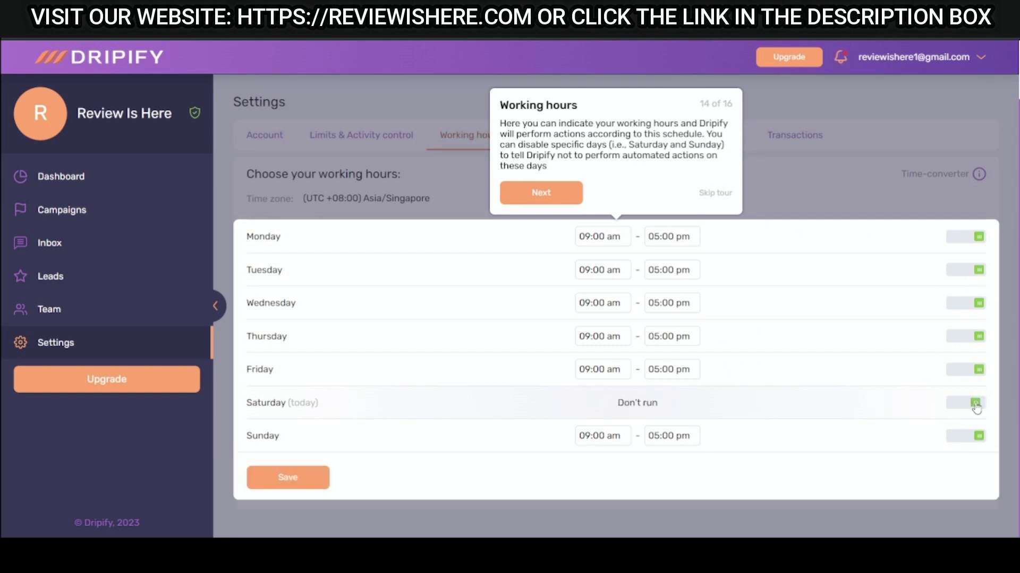
click(966, 437)
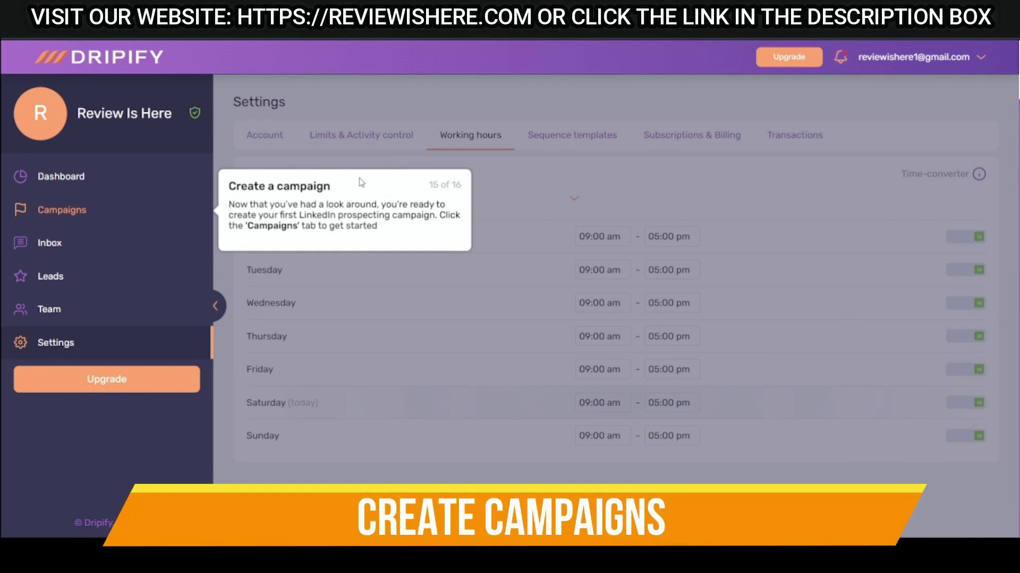
Go to the Campaigns page from the sidebar, which lists no campaigns yet.
click(91, 219)
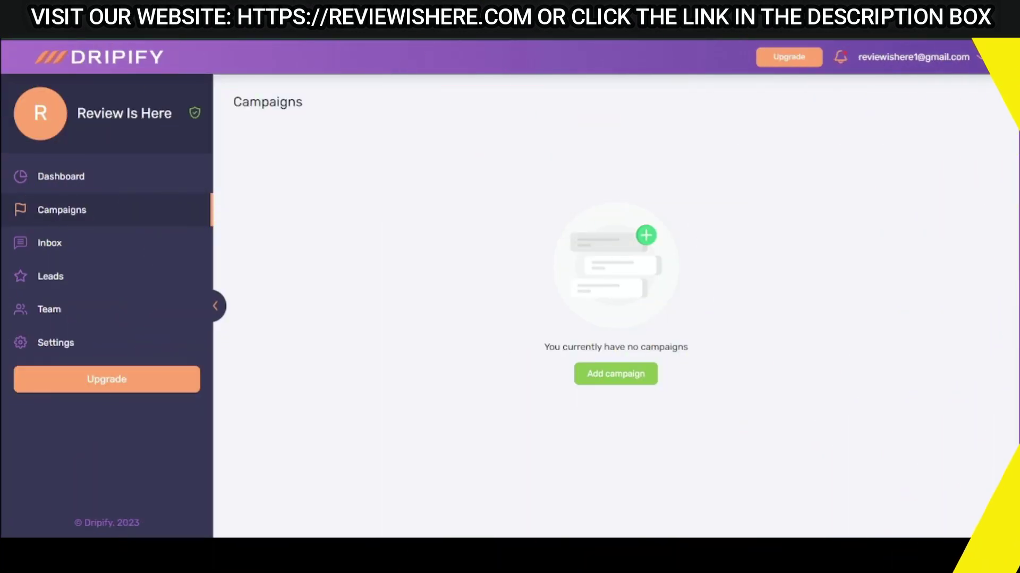
Start a new campaign and create the 'Trial Drip Campaign' lead list from one pasted LinkedIn profile URL.
click(635, 382)
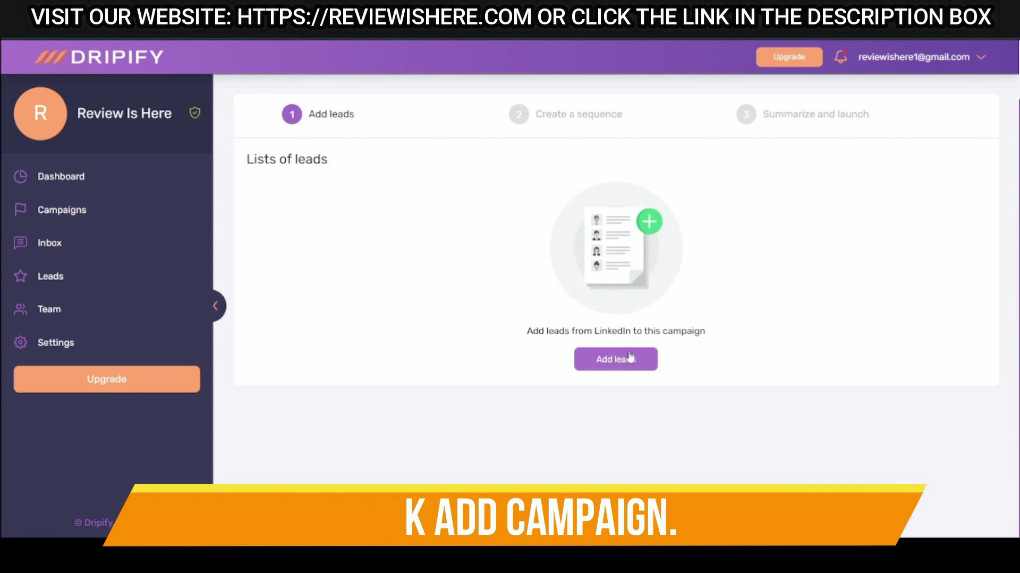
click(634, 371)
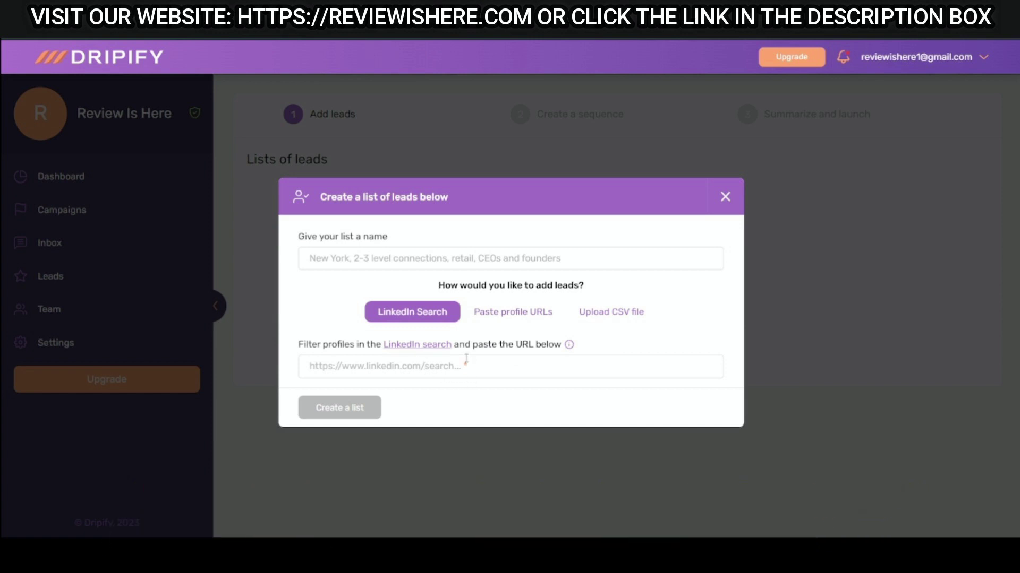
click(490, 263)
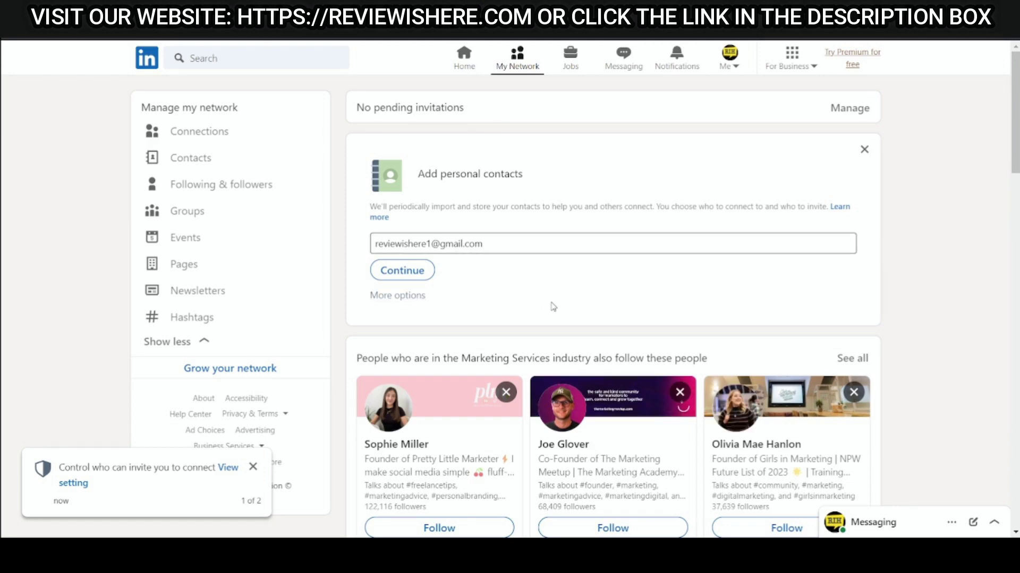
scroll(552, 307, down, 4)
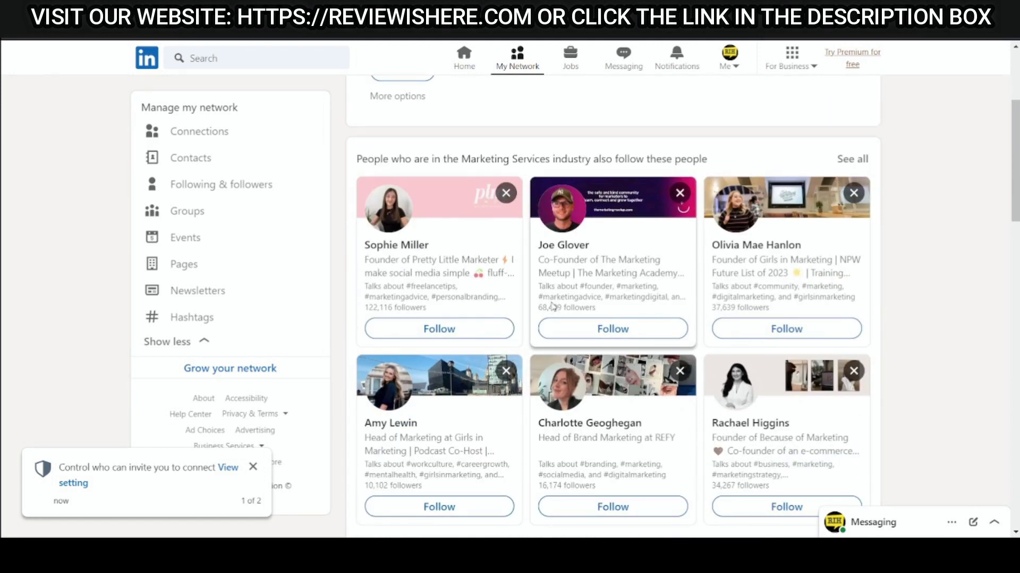
click(419, 245)
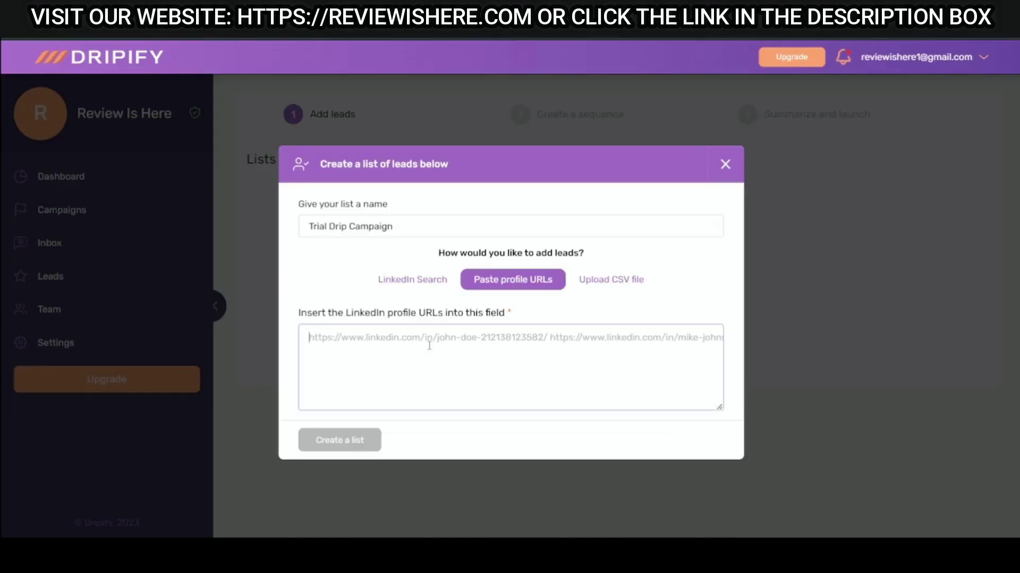
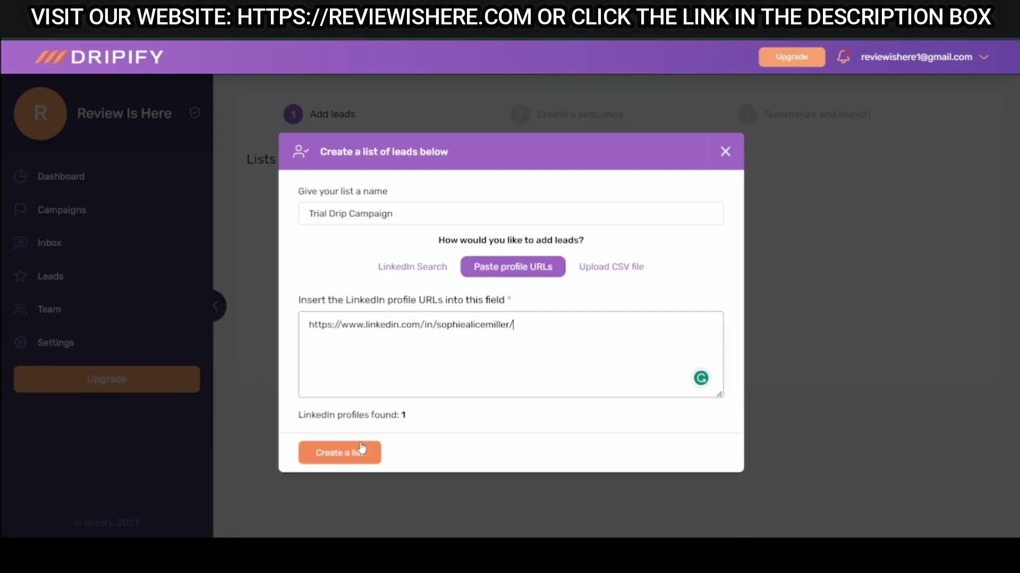
click(344, 455)
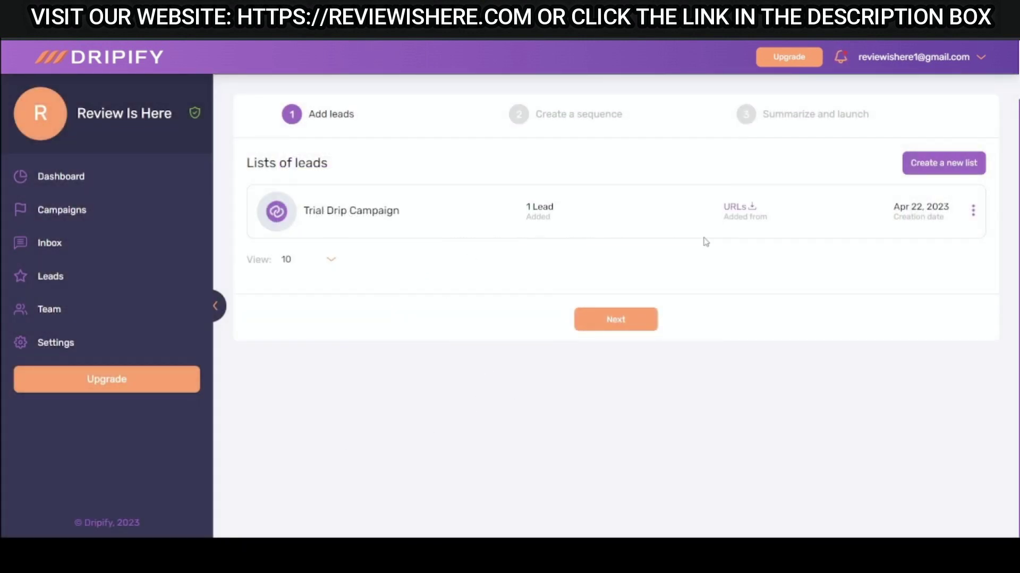
Switch the lead lists view to 100 per page, then back to 10.
click(332, 265)
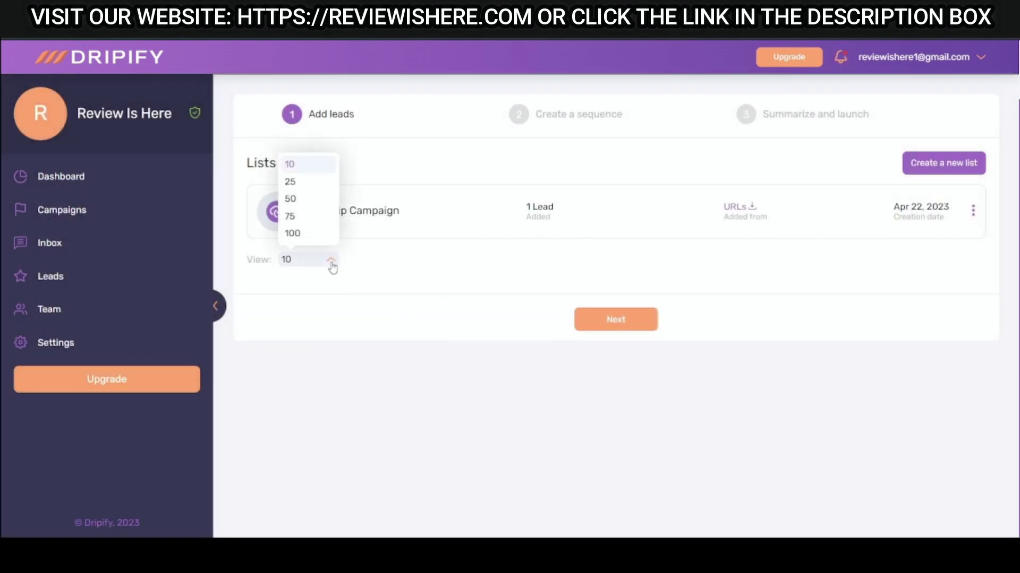
click(322, 235)
click(316, 259)
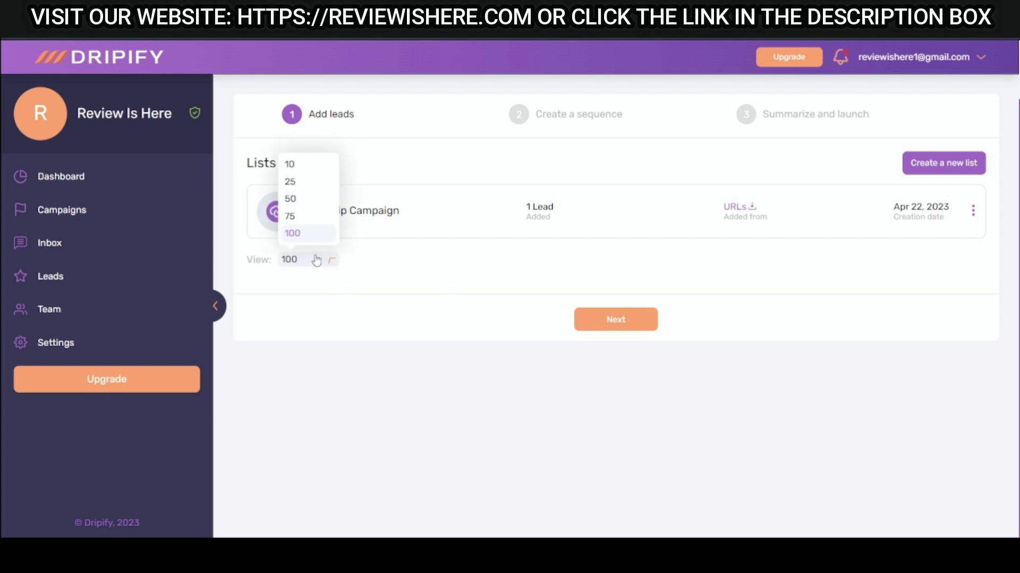
click(298, 164)
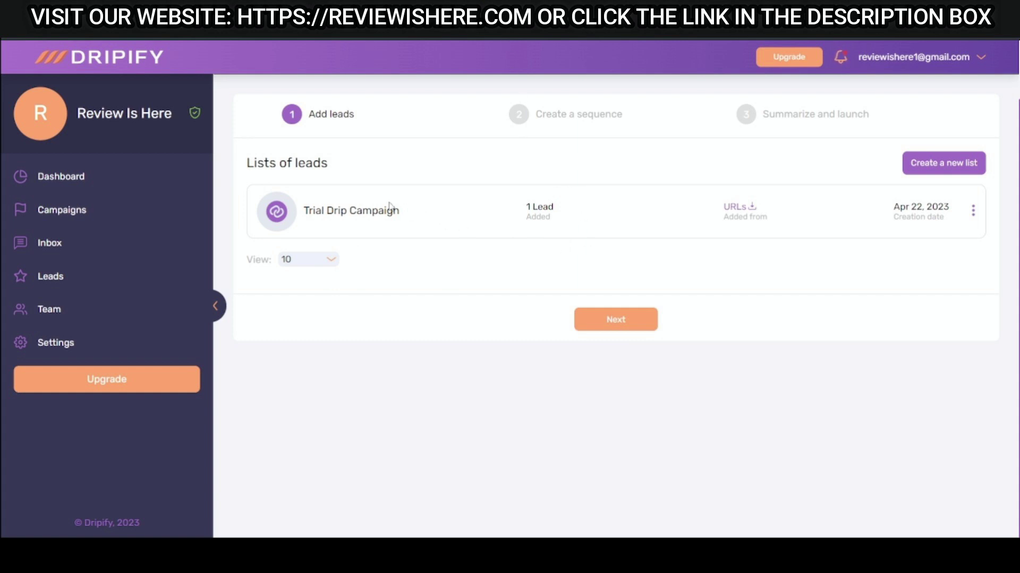
Create a second one-lead 'Profile URLs' list from a pasted LinkedIn profile URL.
click(927, 164)
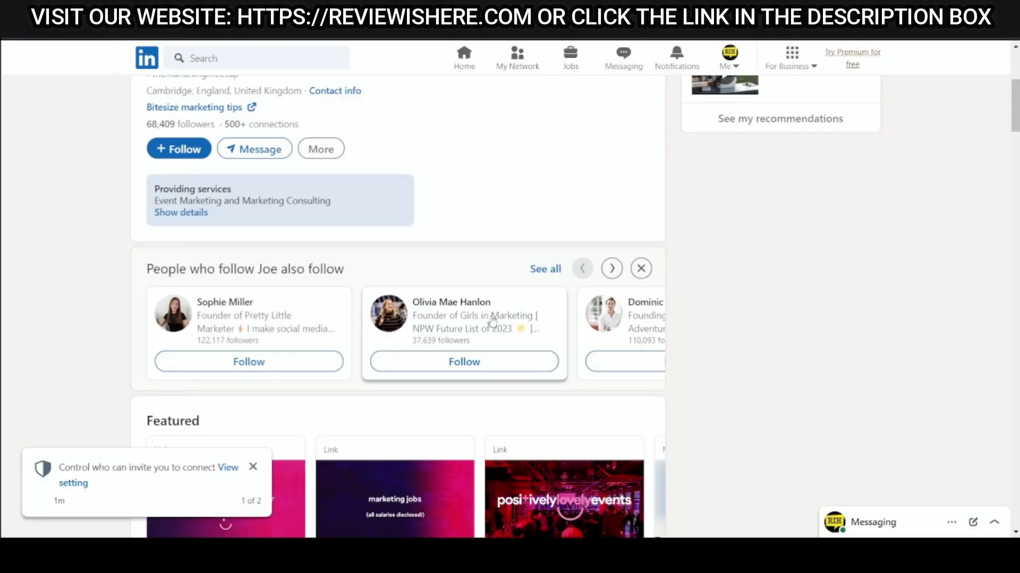
click(492, 320)
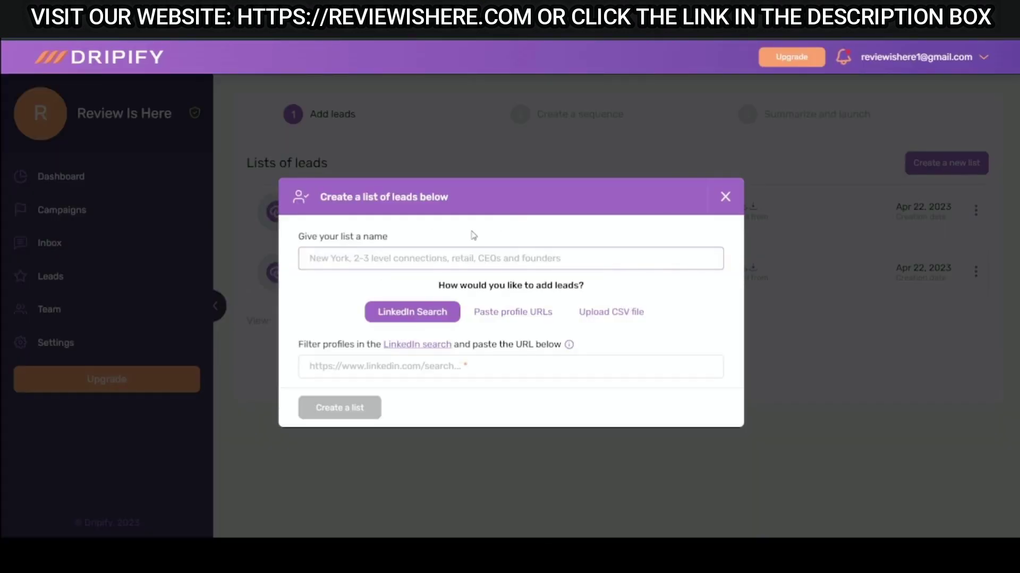
click(451, 366)
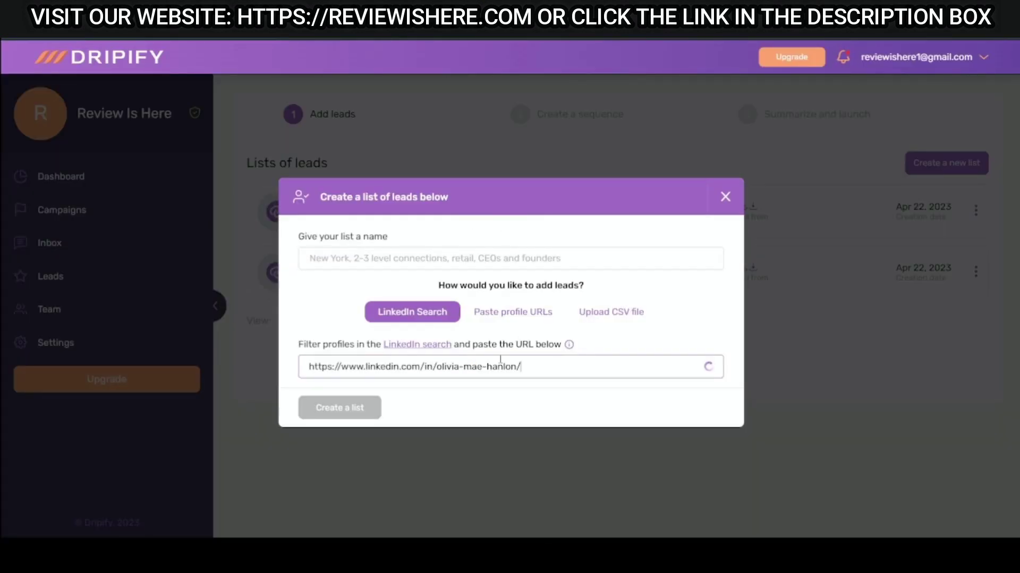
click(513, 314)
click(493, 367)
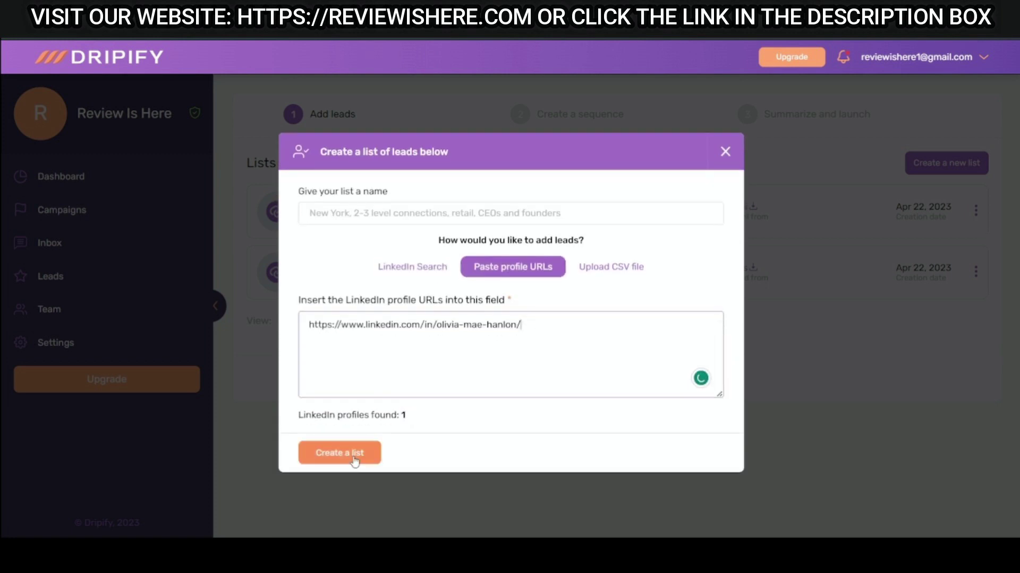
click(348, 460)
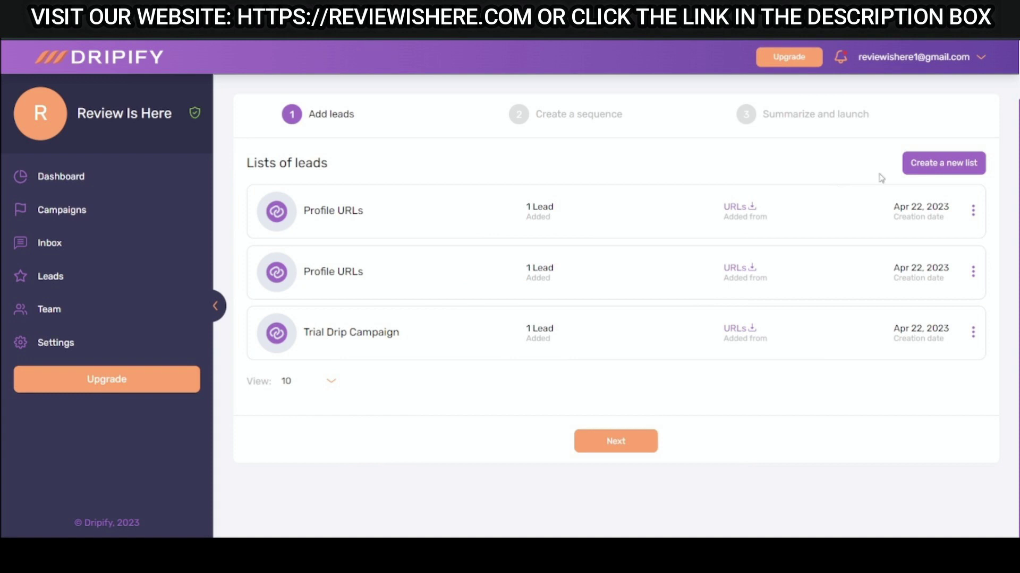
Add another one-lead 'Profile URLs' list by pasting a further LinkedIn profile URL.
click(959, 160)
click(399, 373)
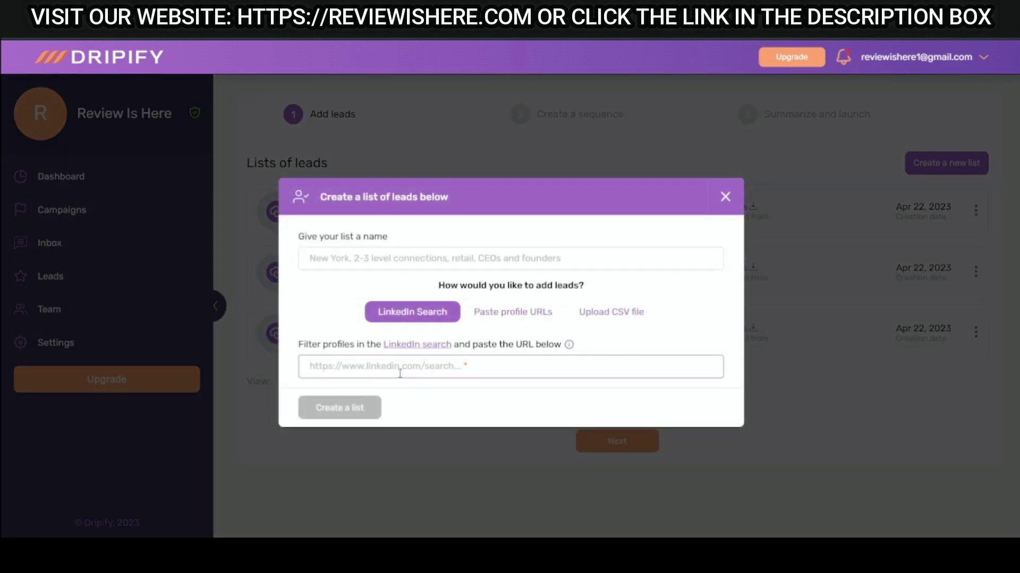
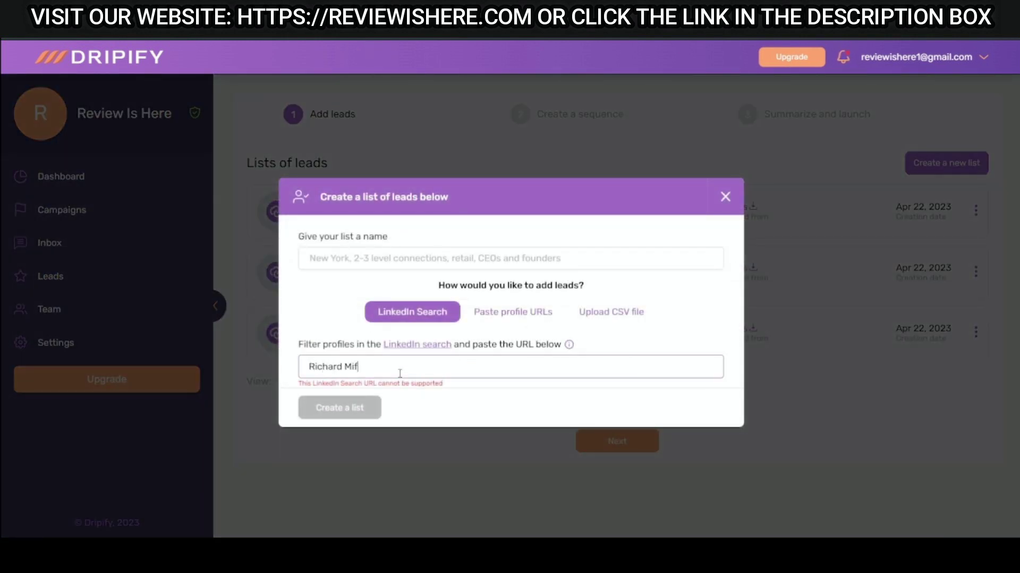
click(531, 317)
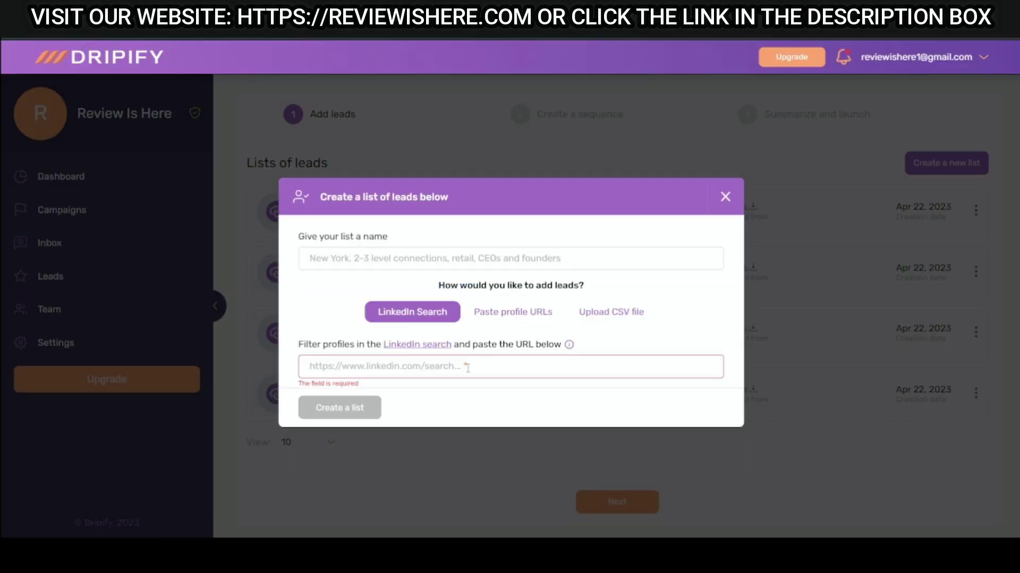
click(512, 312)
click(487, 354)
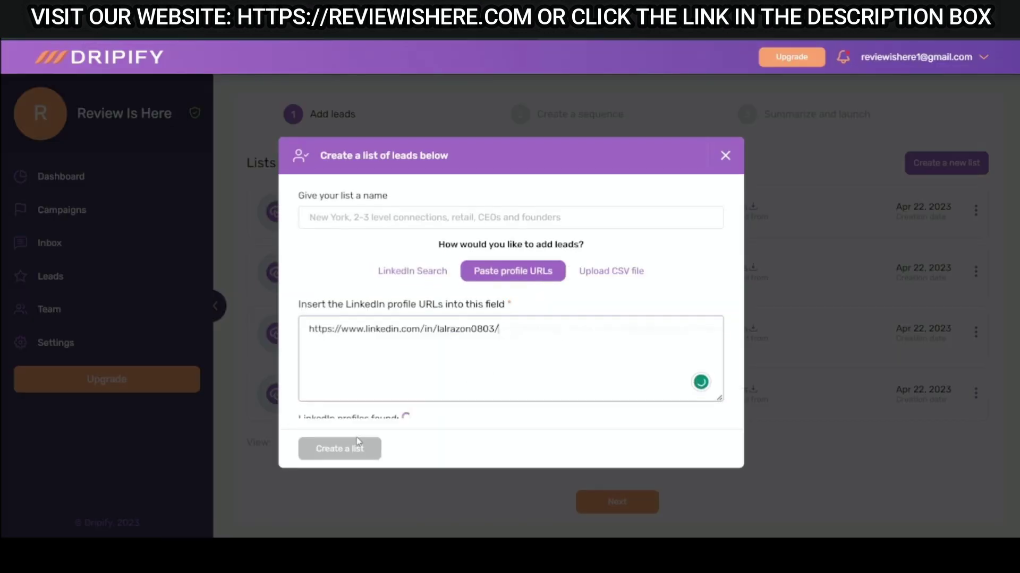
click(351, 463)
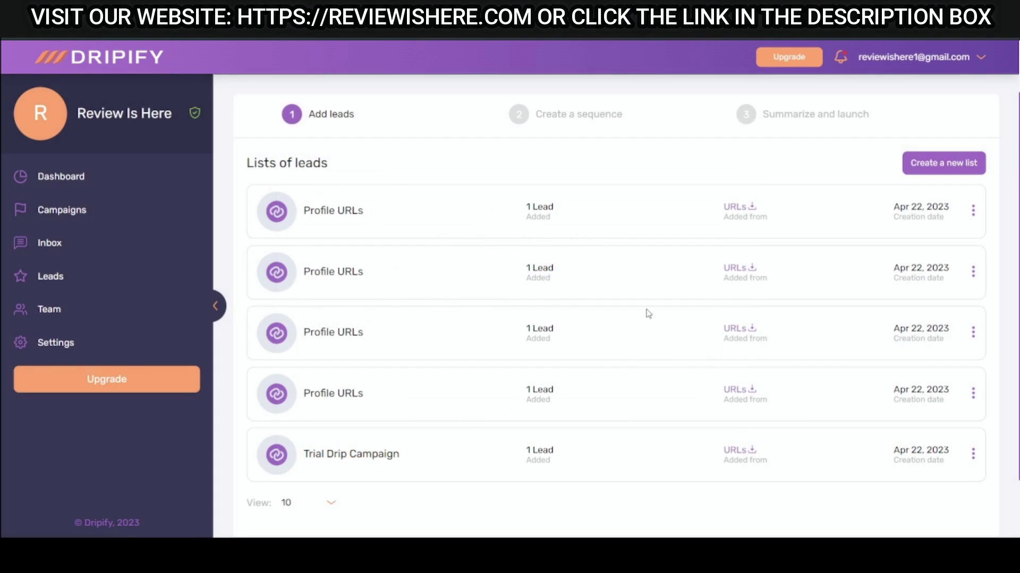
scroll(647, 329, down, 2)
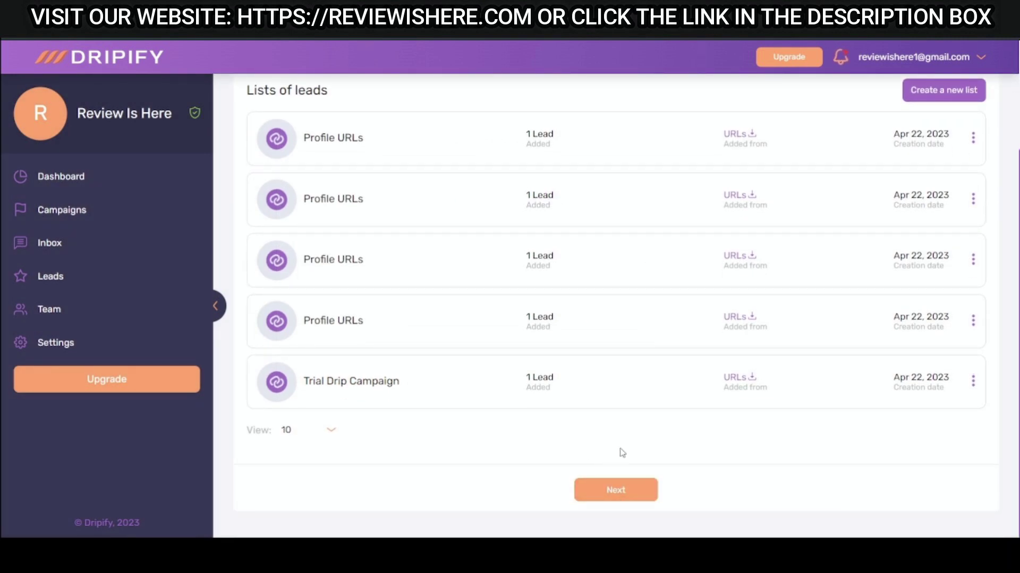
scroll(629, 443, up, 3)
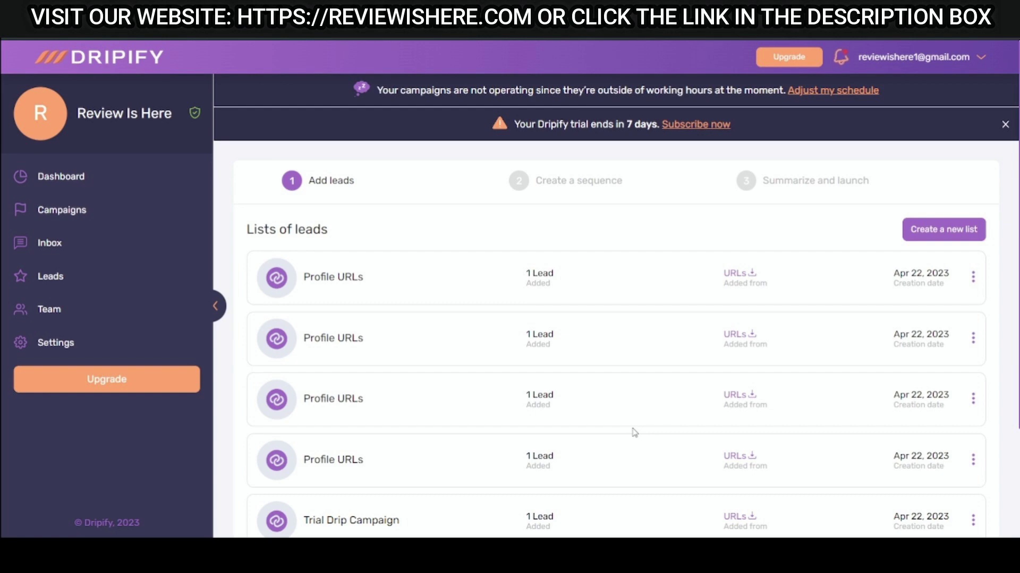
scroll(634, 433, down, 3)
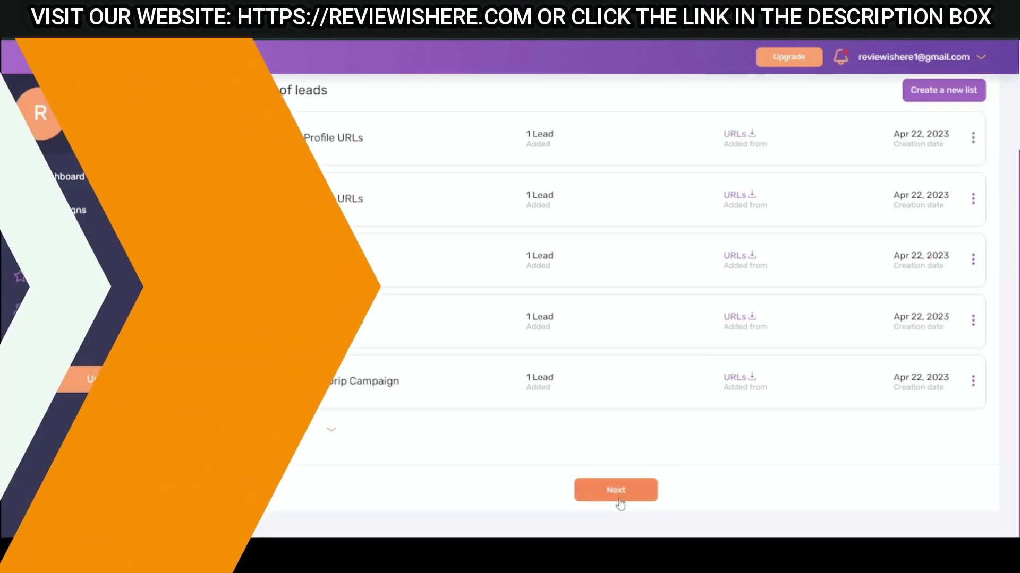
Move on to Create a sequence and load the Extra Profile Views template.
click(616, 490)
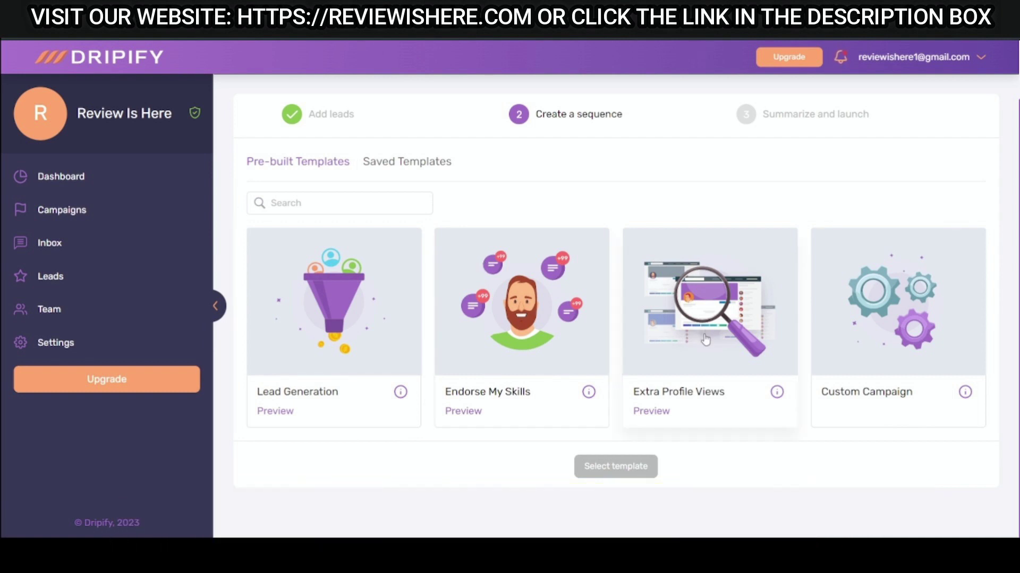
click(705, 340)
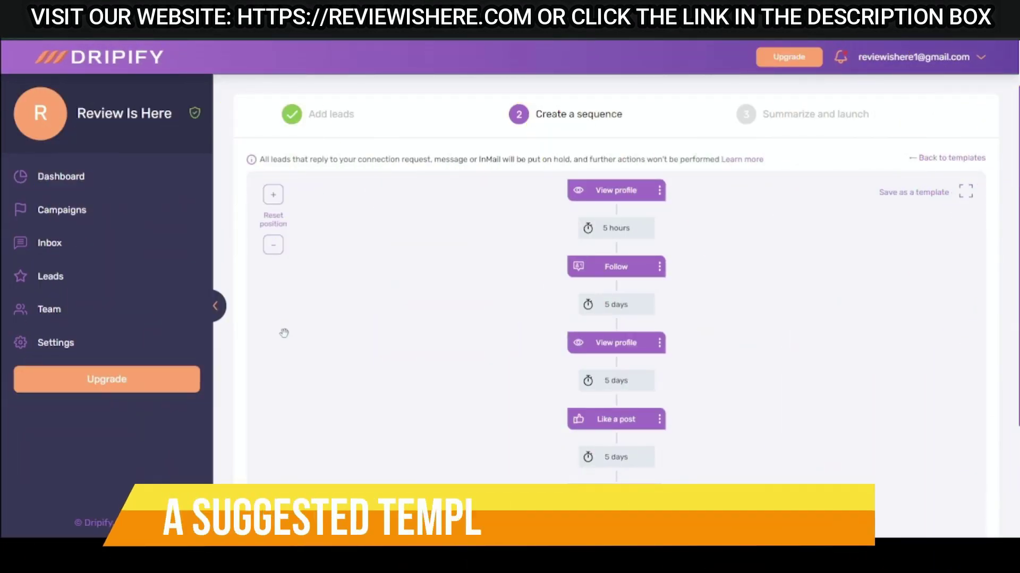
scroll(428, 292, down, 5)
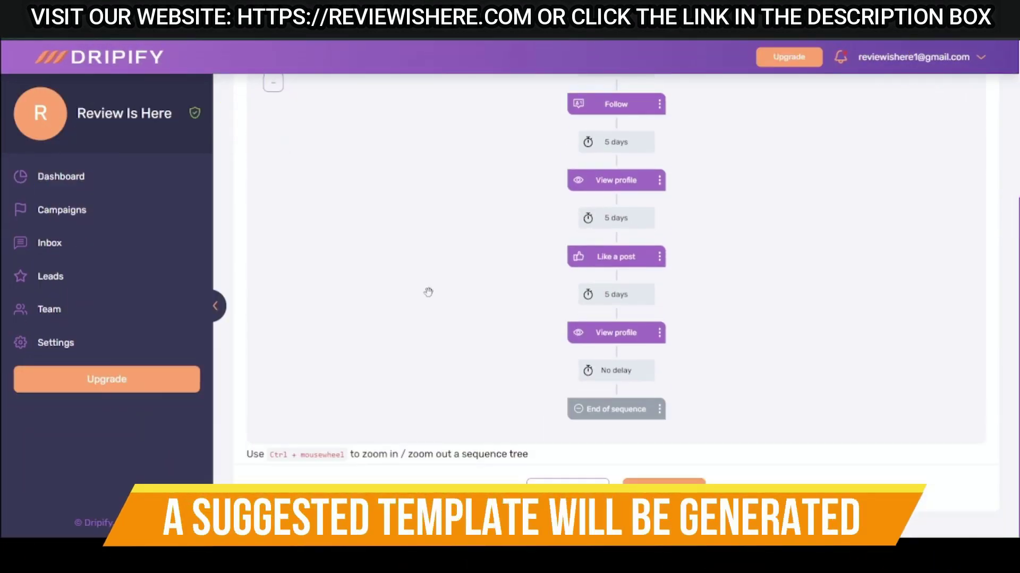
scroll(416, 298, up, 5)
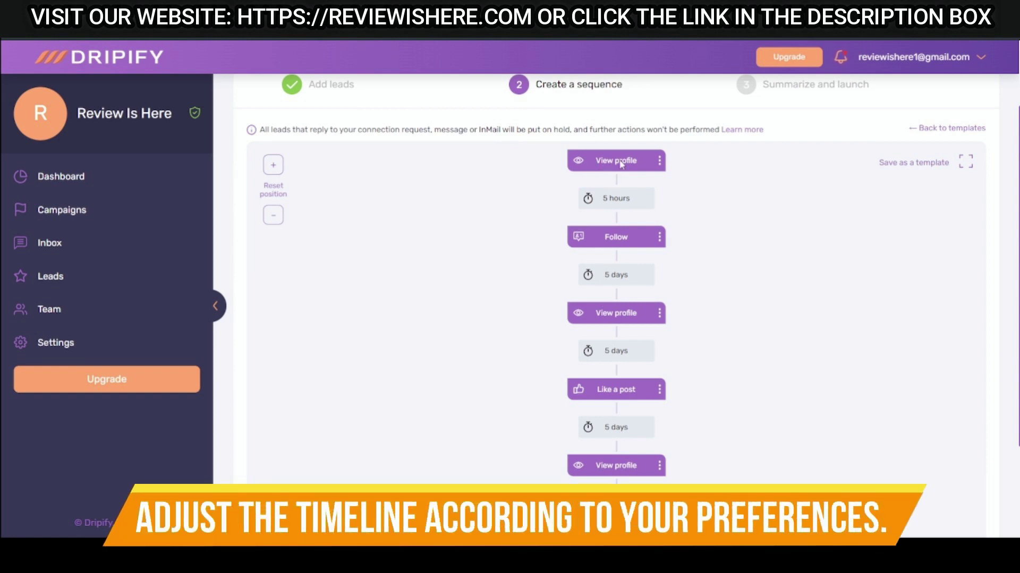
Shorten the sequence delays to 1 hour after the first profile view and 1 day between later steps.
click(659, 161)
click(624, 206)
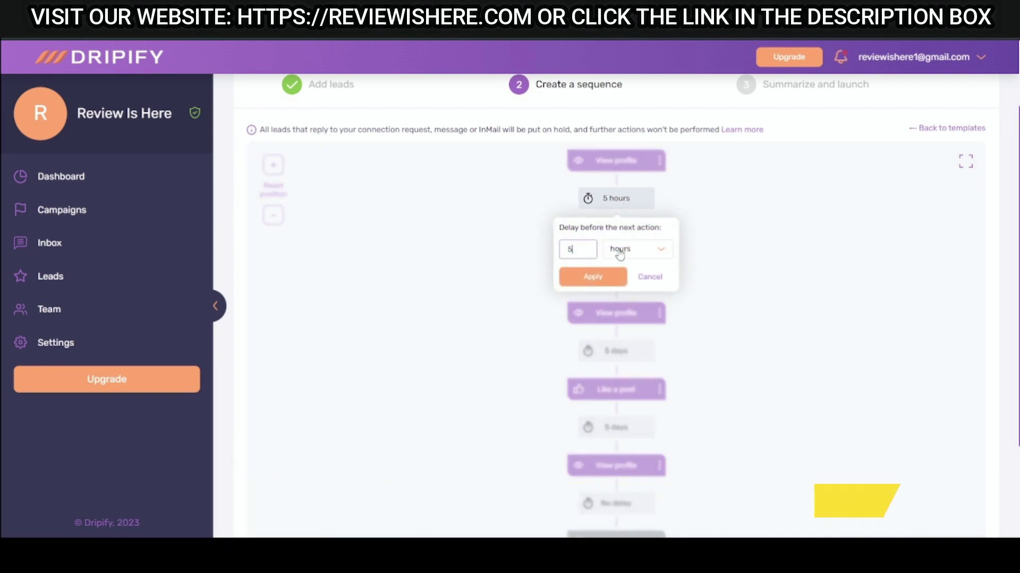
click(614, 284)
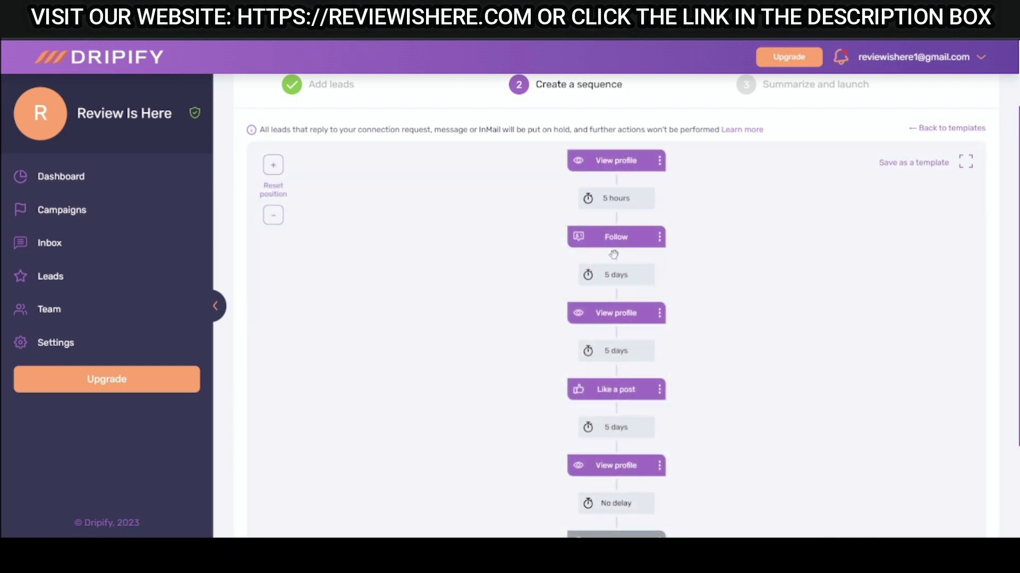
click(625, 199)
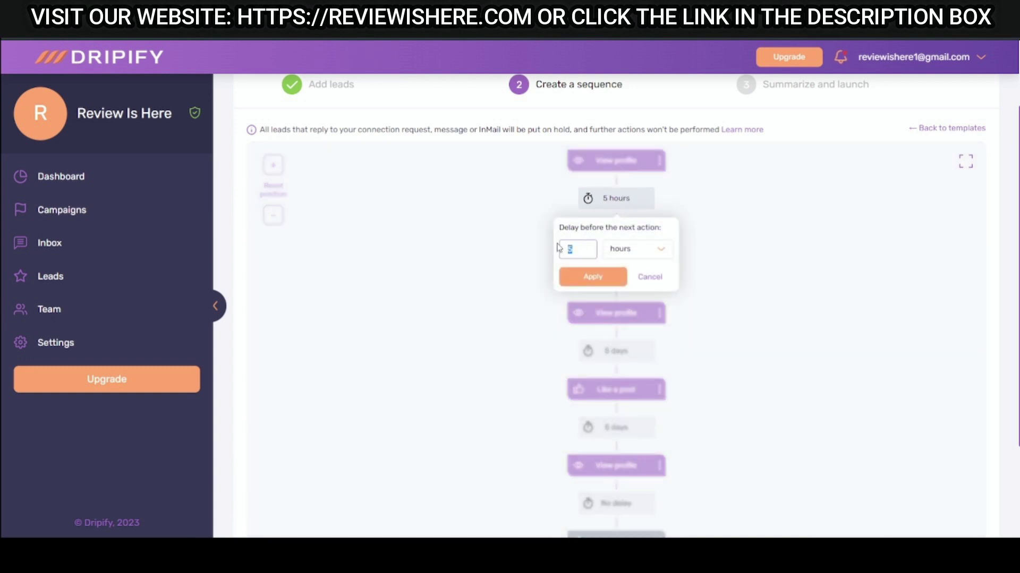
click(654, 278)
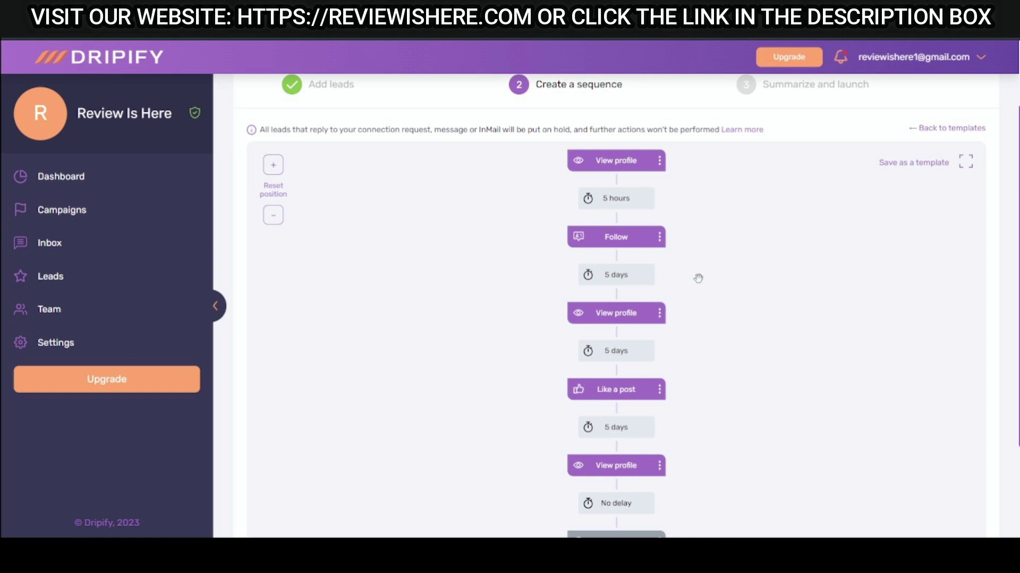
scroll(690, 284, up, 2)
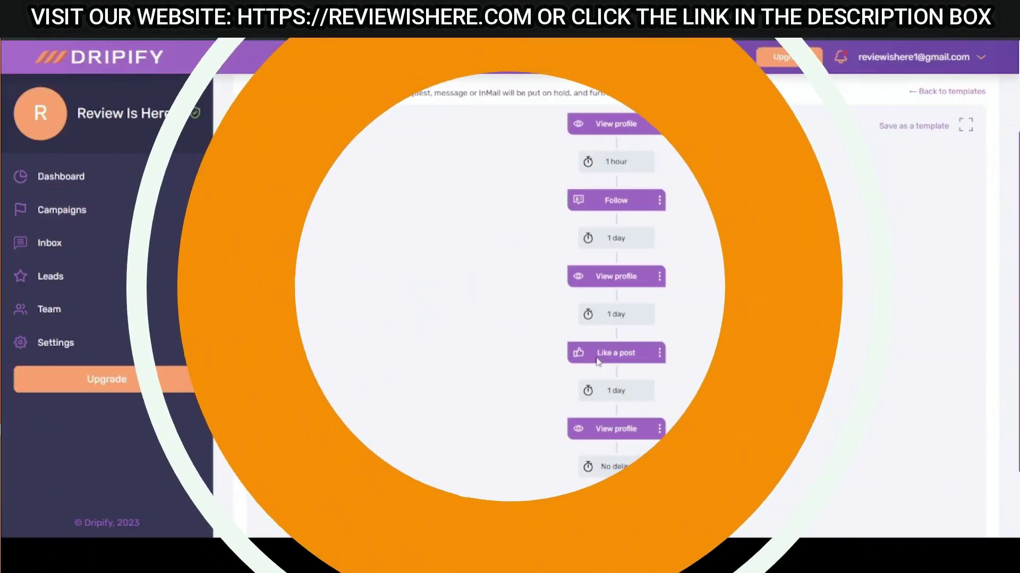
click(612, 470)
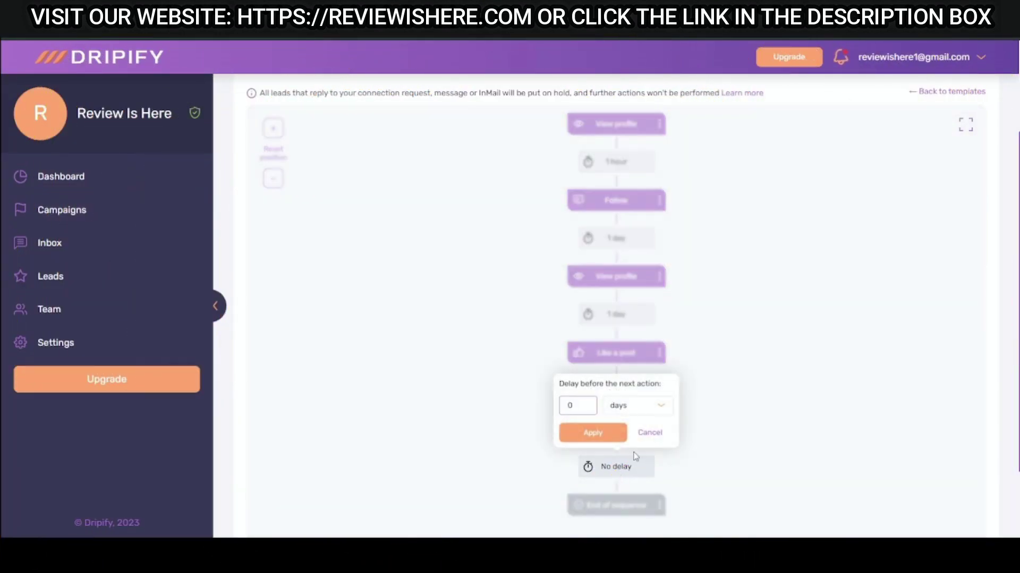
click(615, 434)
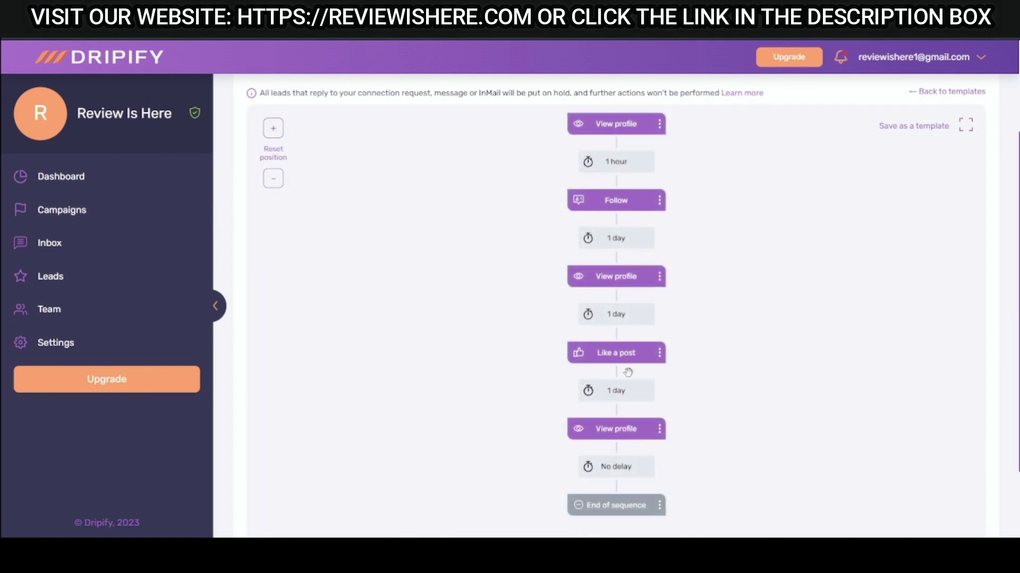
scroll(647, 371, down, 2)
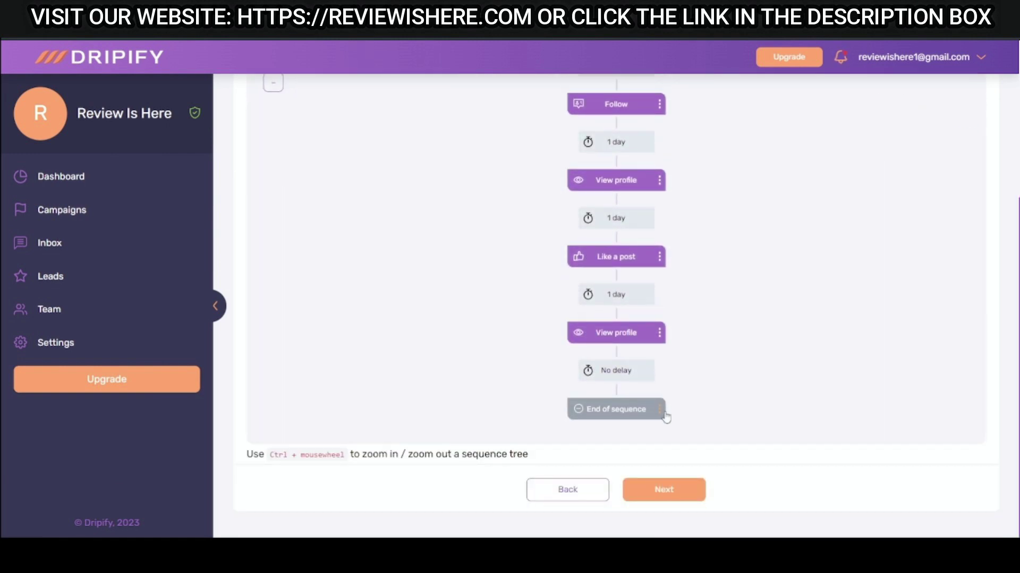
Go to Summarize and launch and enter the campaign name 'Trial Drip Campaign for Review Is'.
click(663, 490)
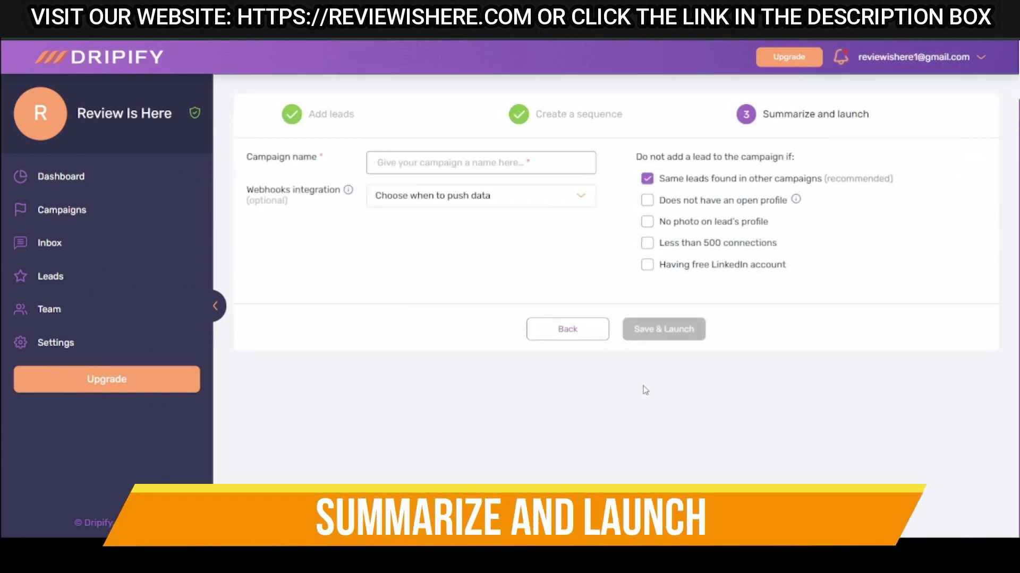
text(Trial Dri)
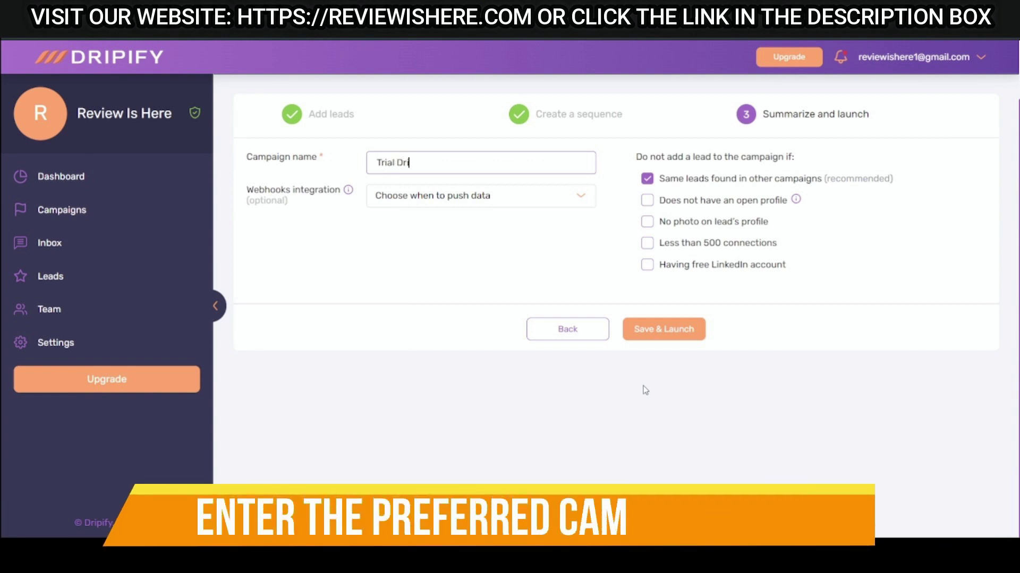
text(p Campaign)
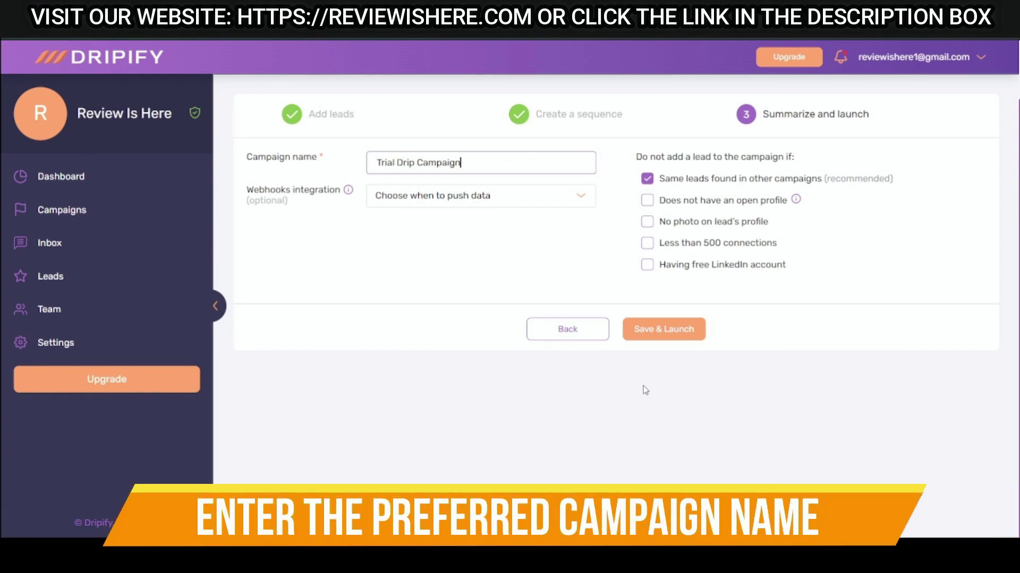
text( for Review Is Here)
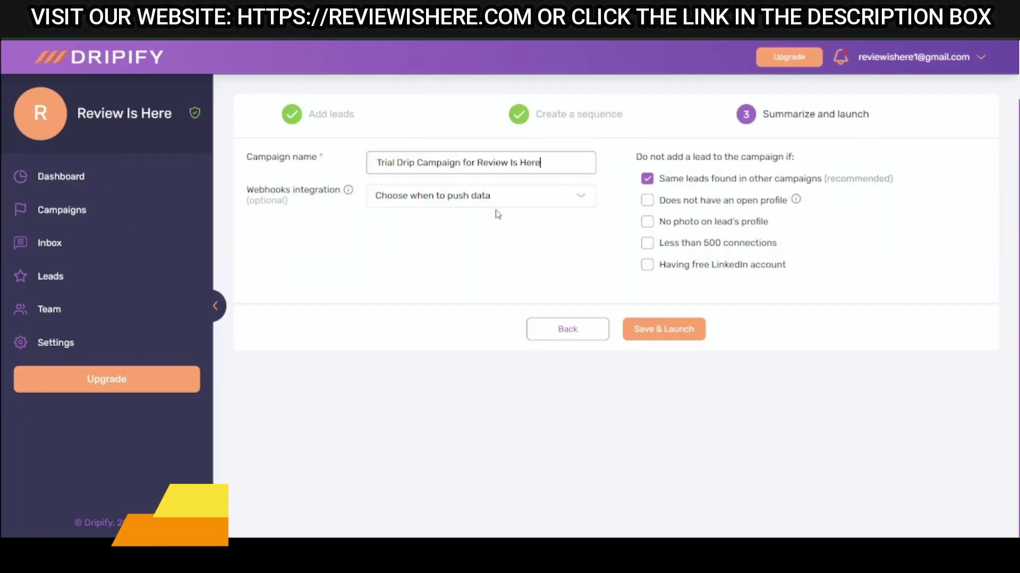
click(516, 203)
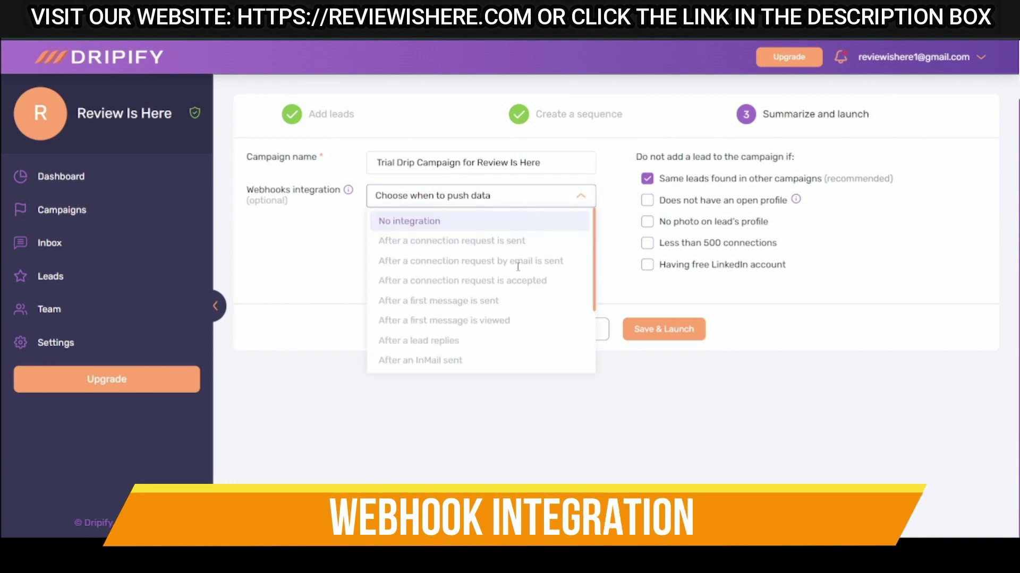
scroll(519, 313, down, 5)
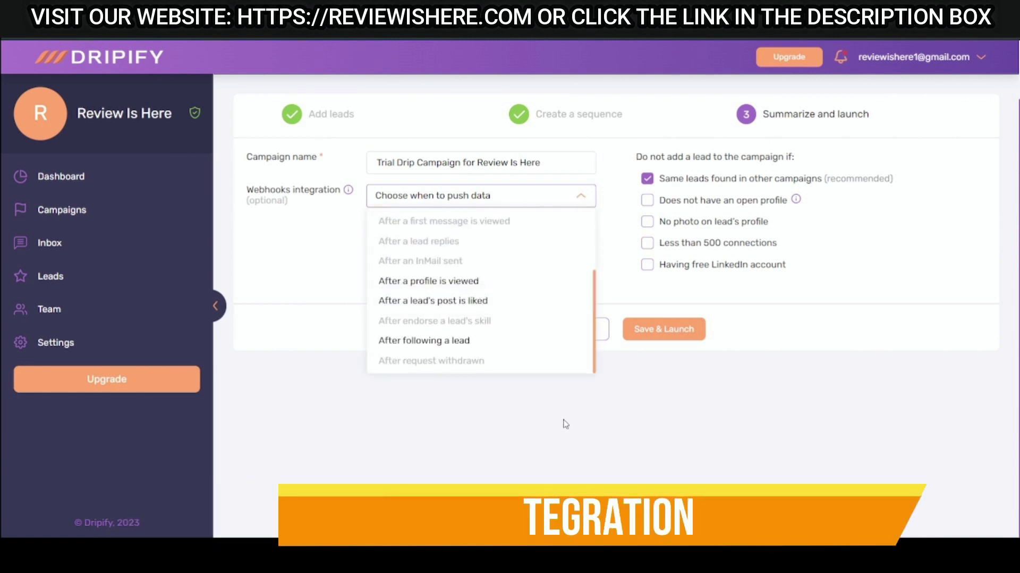
mouse_move(354, 195)
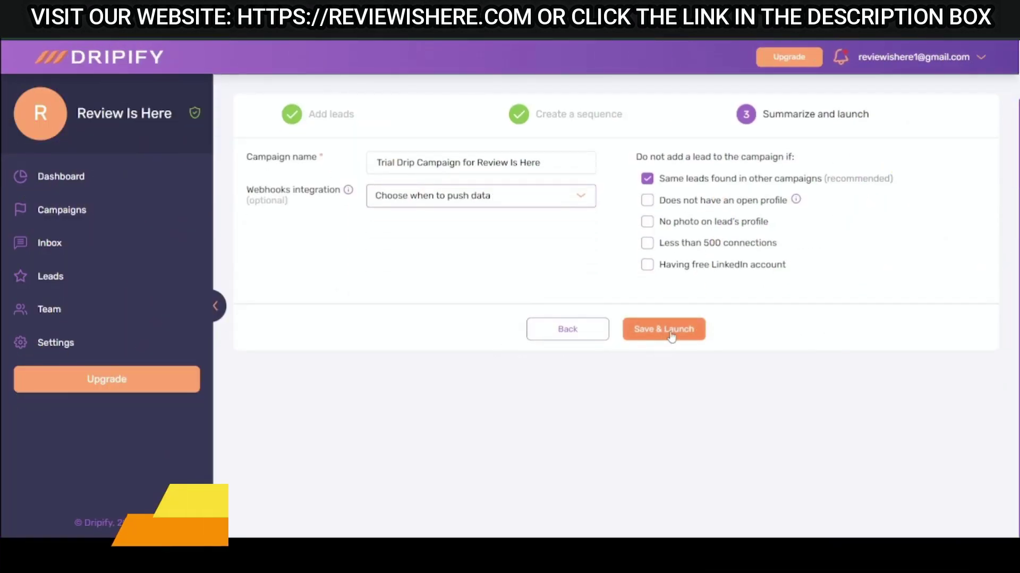
Launch the campaign and return to the Campaigns list, where it shows as Active.
click(664, 328)
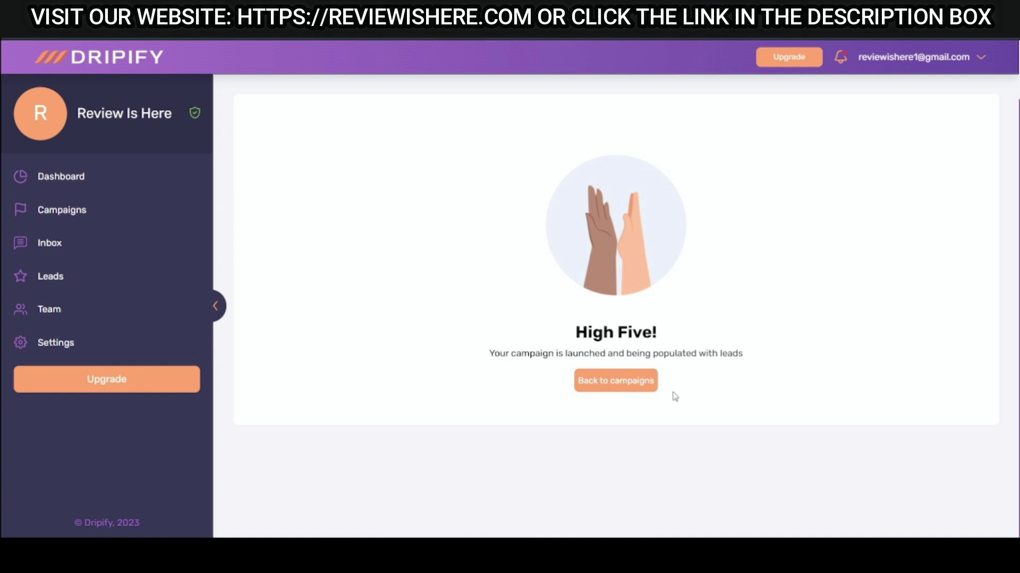
click(620, 389)
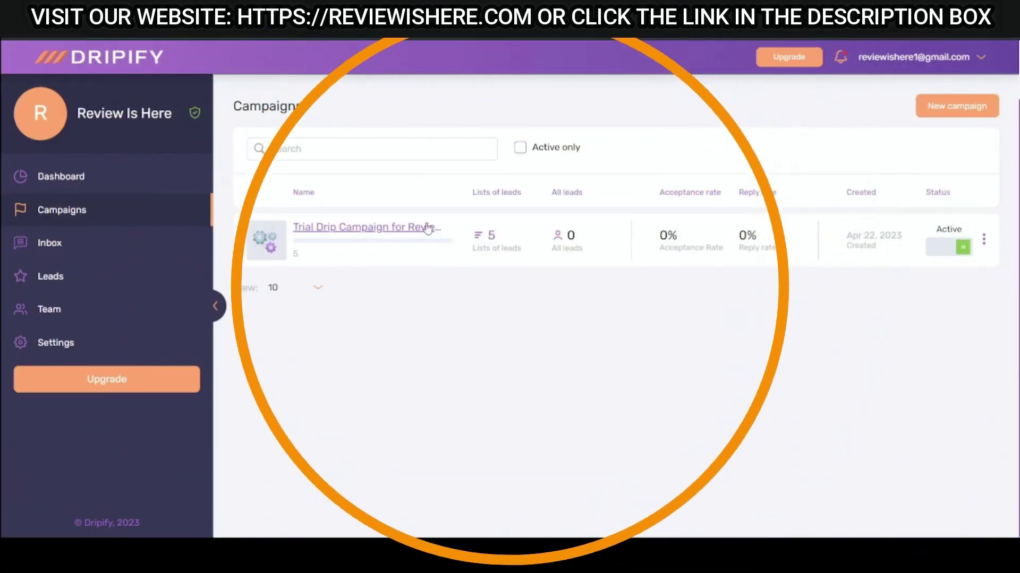
Open the Trial Drip campaign, review its 5 loaded leads, then return to the Dashboard.
click(428, 227)
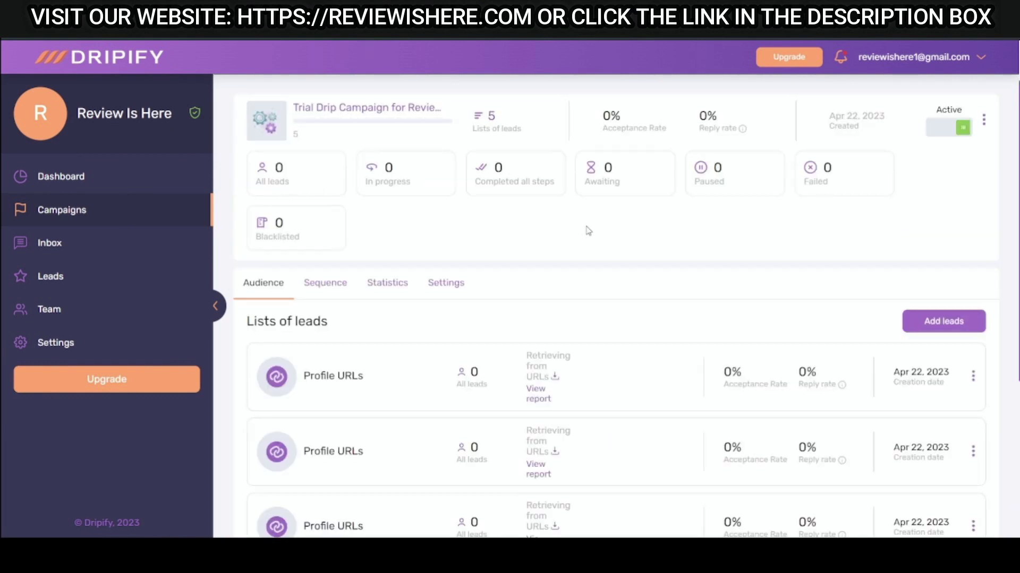
scroll(674, 271, down, 3)
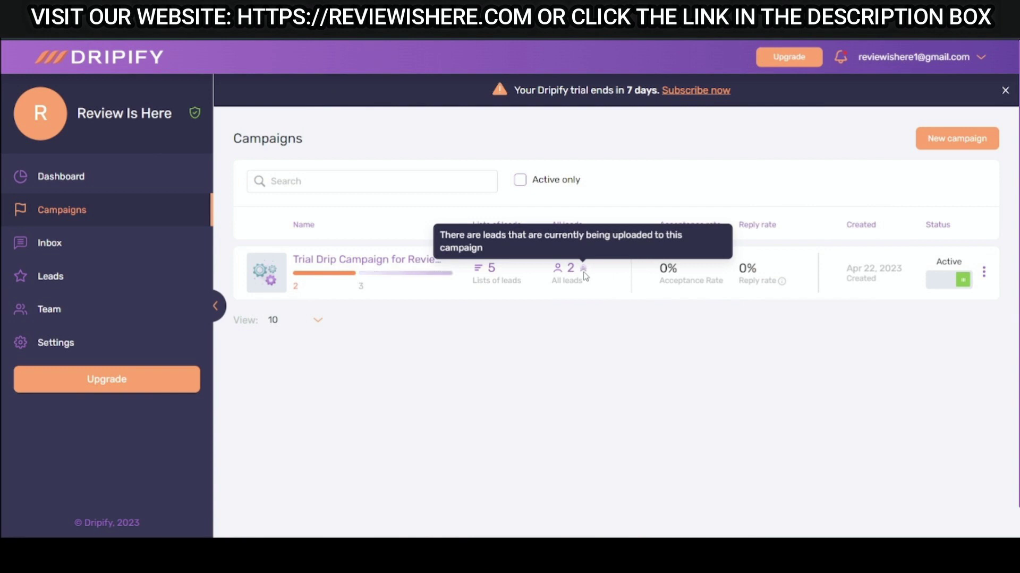
click(565, 271)
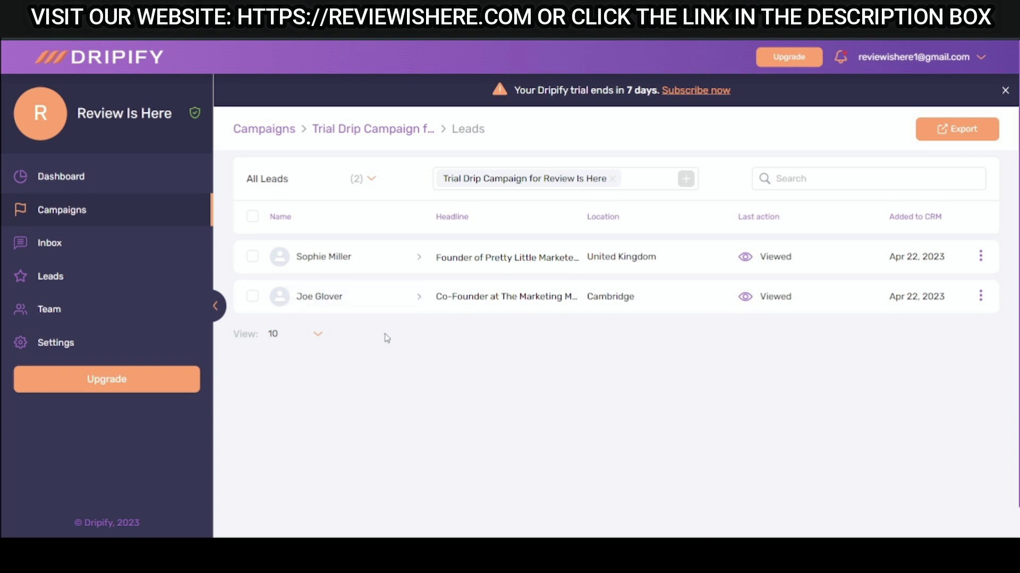
click(85, 179)
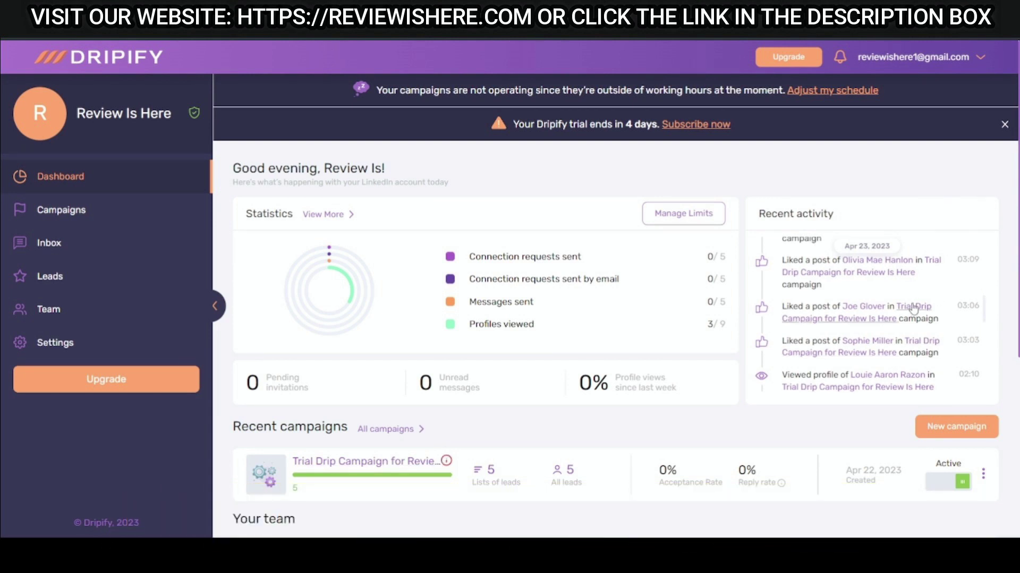
Open the campaign from Recent campaigns and scroll through its sequence tree to End of sequence.
scroll(912, 308, up, 5)
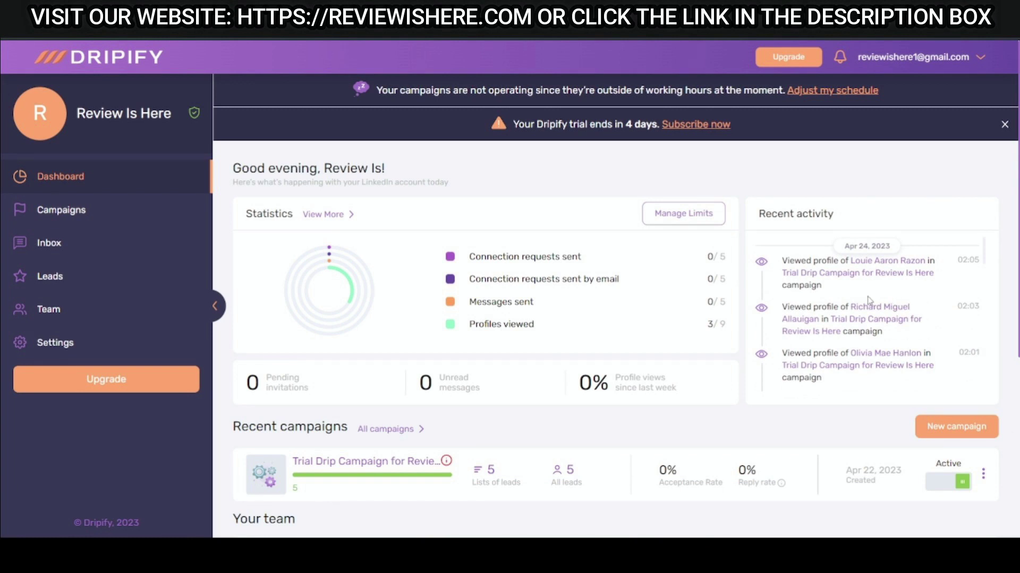
scroll(594, 412, down, 1)
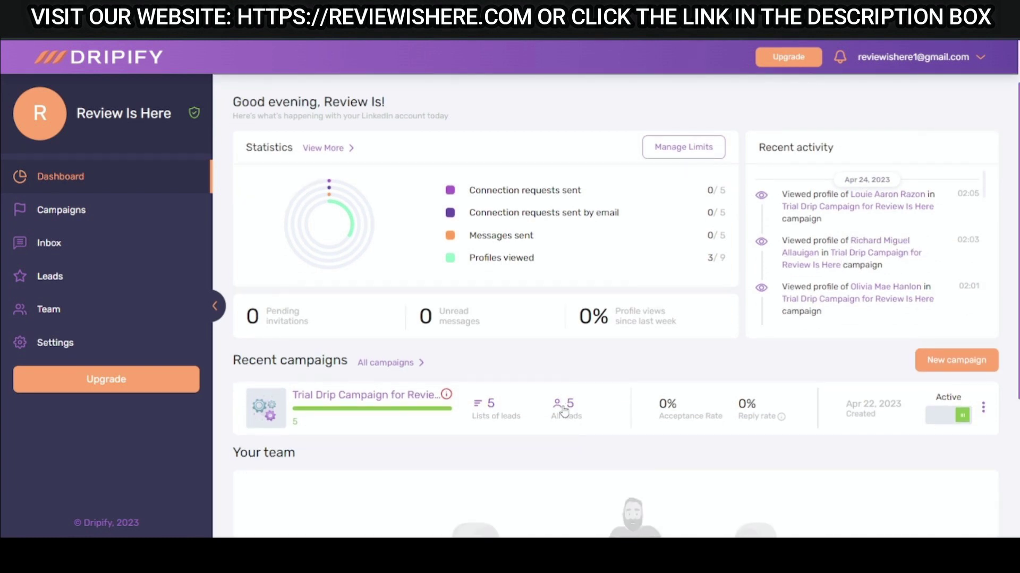
scroll(653, 414, up, 1)
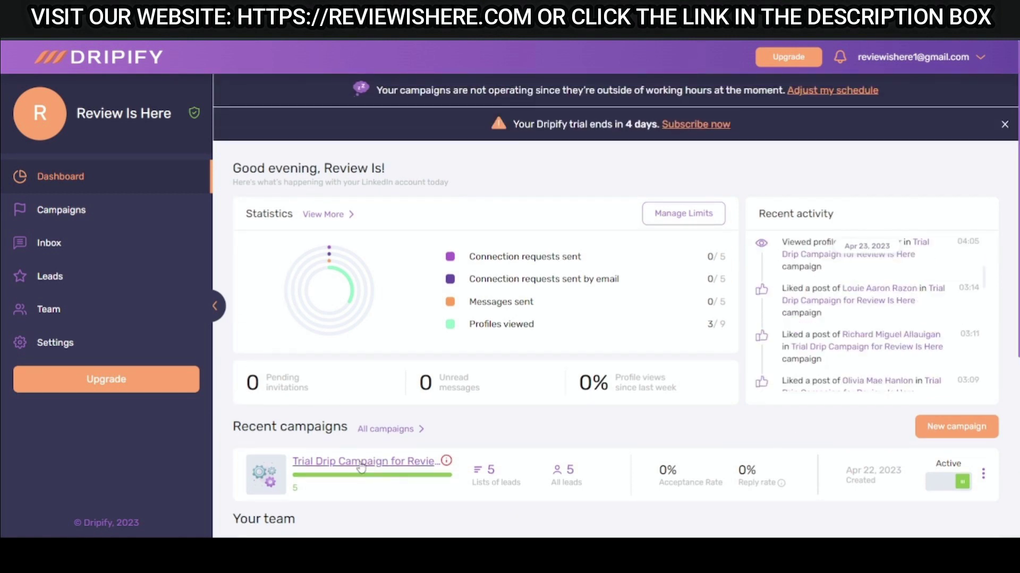
click(383, 471)
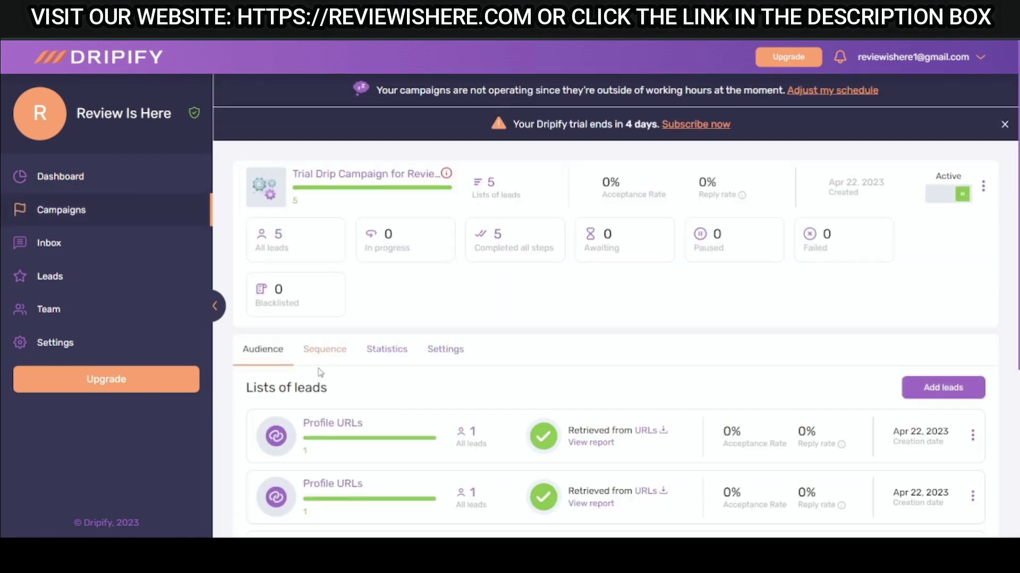
scroll(397, 439, down, 3)
scroll(292, 283, up, 1)
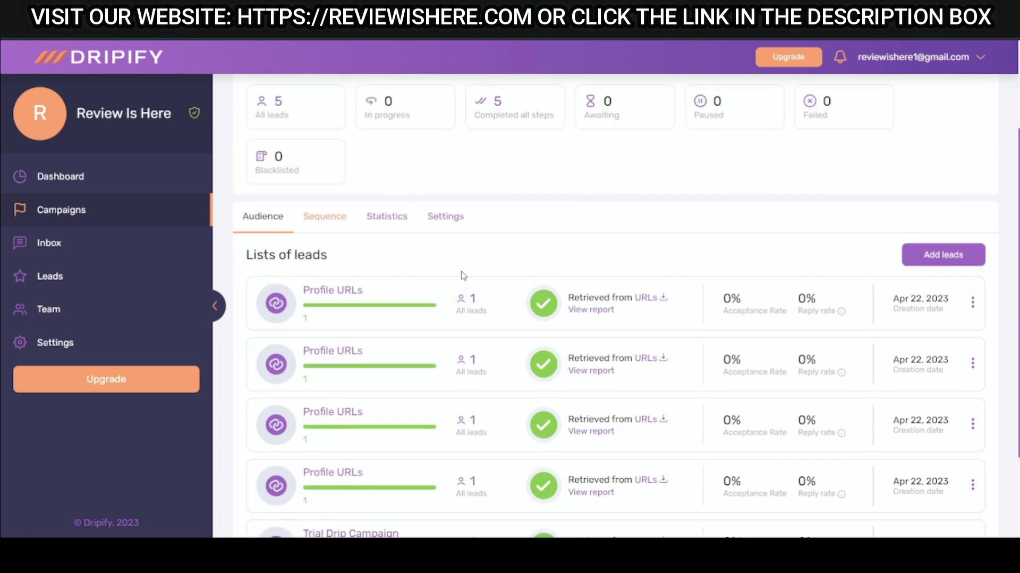
scroll(461, 275, down, 2)
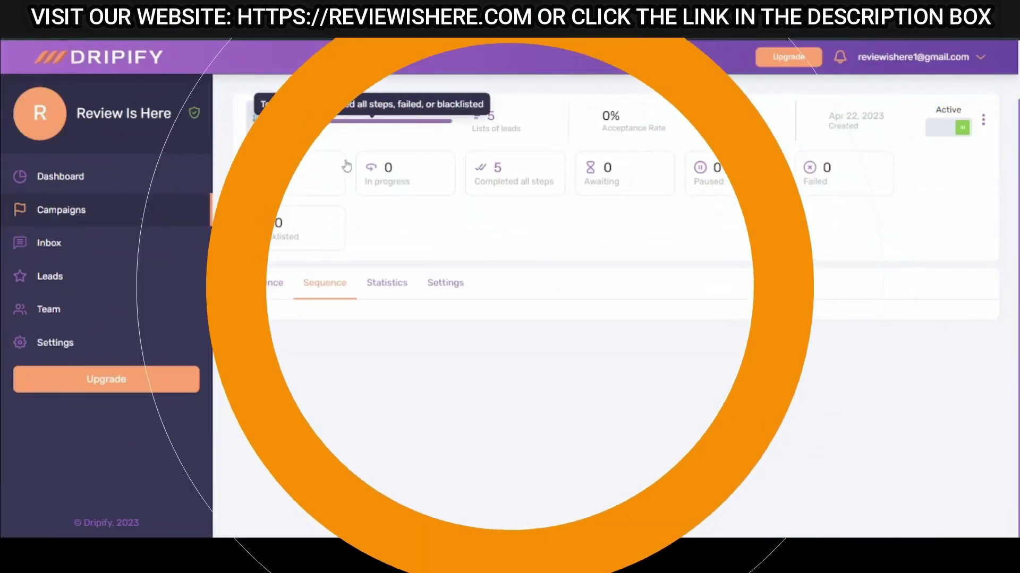
scroll(489, 284, down, 5)
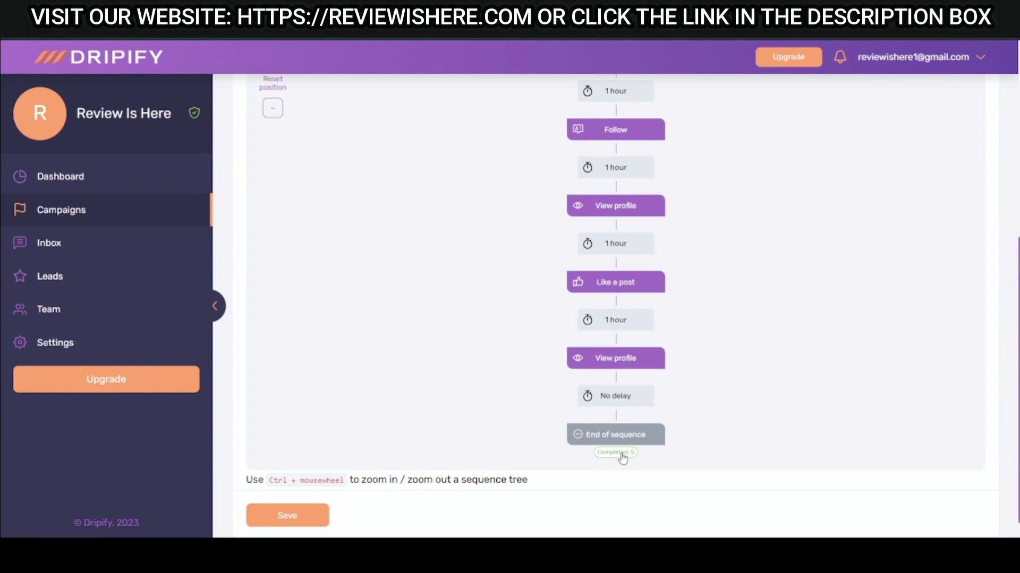
scroll(667, 428, down, 1)
scroll(667, 423, up, 4)
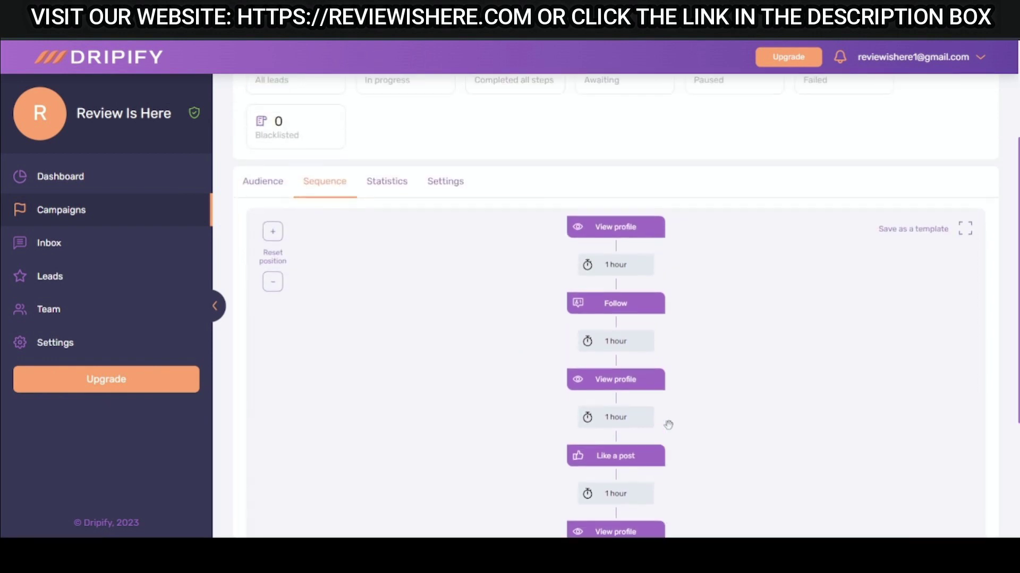
scroll(668, 425, down, 3)
scroll(653, 429, down, 2)
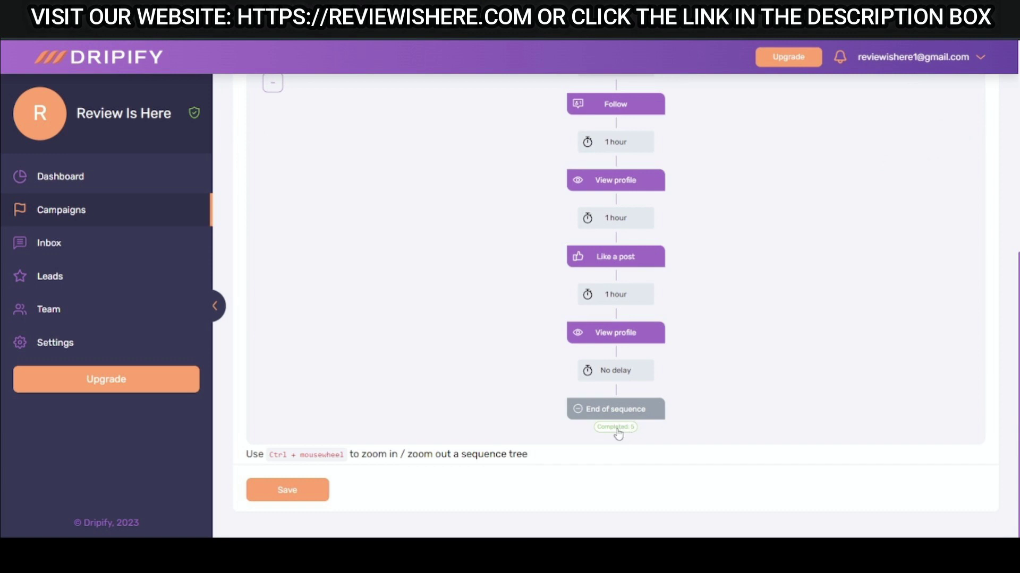
scroll(618, 434, up, 4)
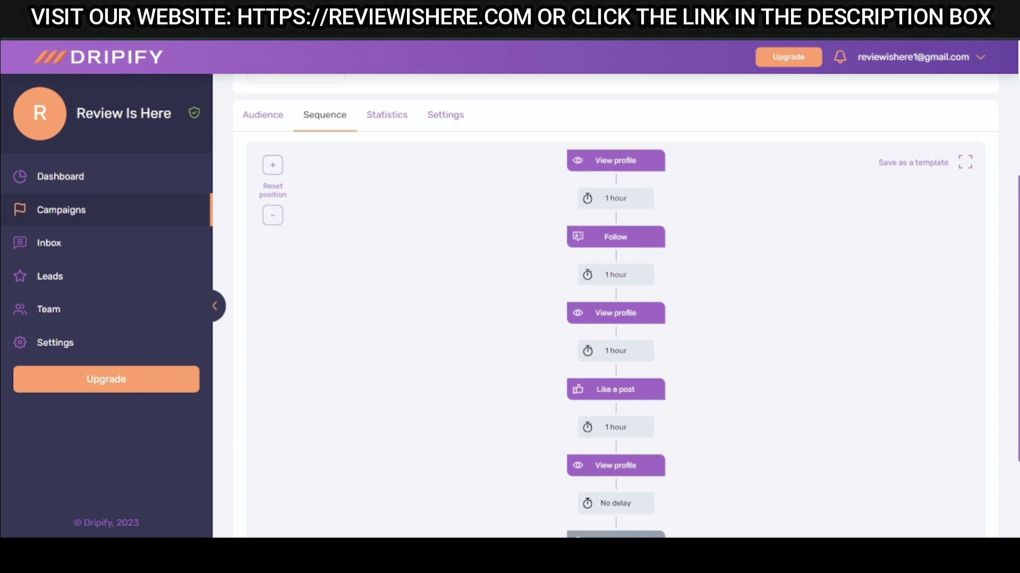
scroll(616, 306, down, 3)
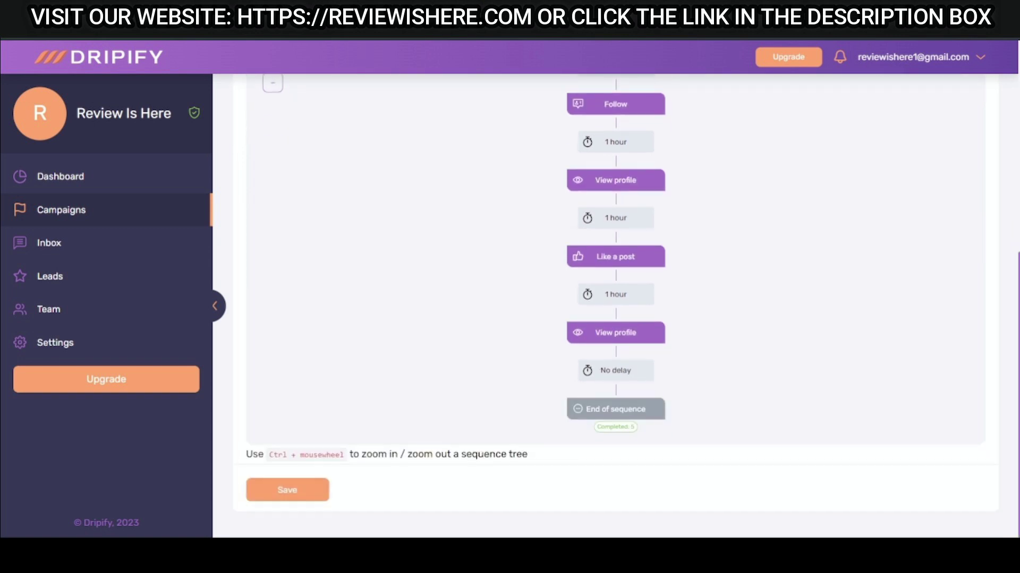
scroll(796, 352, up, 4)
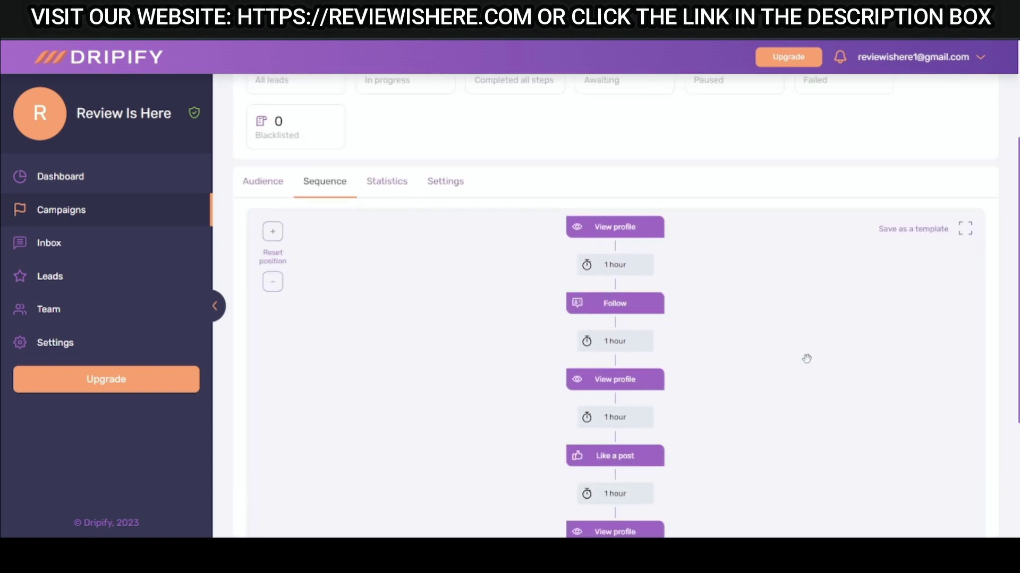
Show the Trial Drip campaign's statistics chart and recent activity.
click(380, 186)
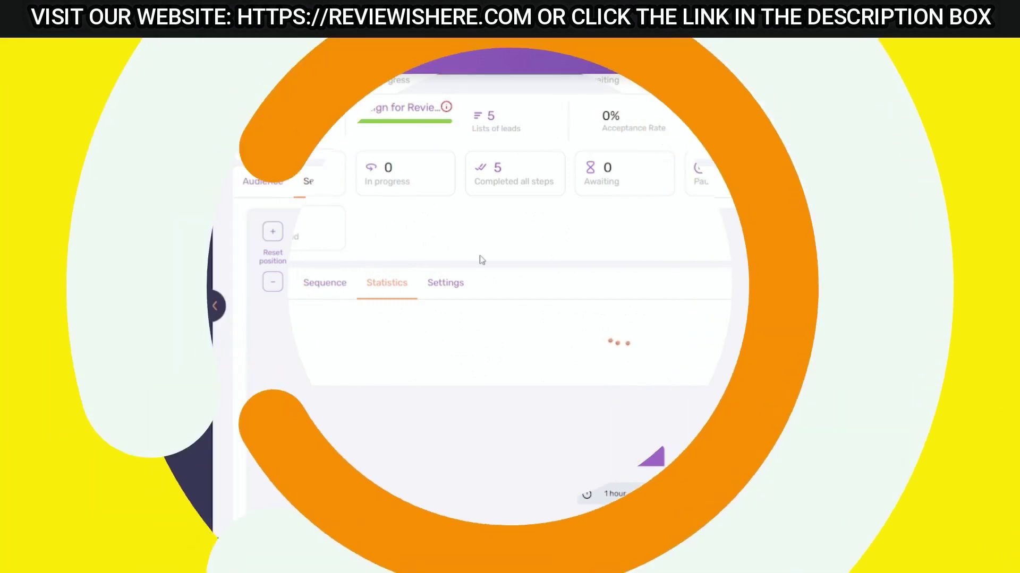
scroll(467, 281, down, 2)
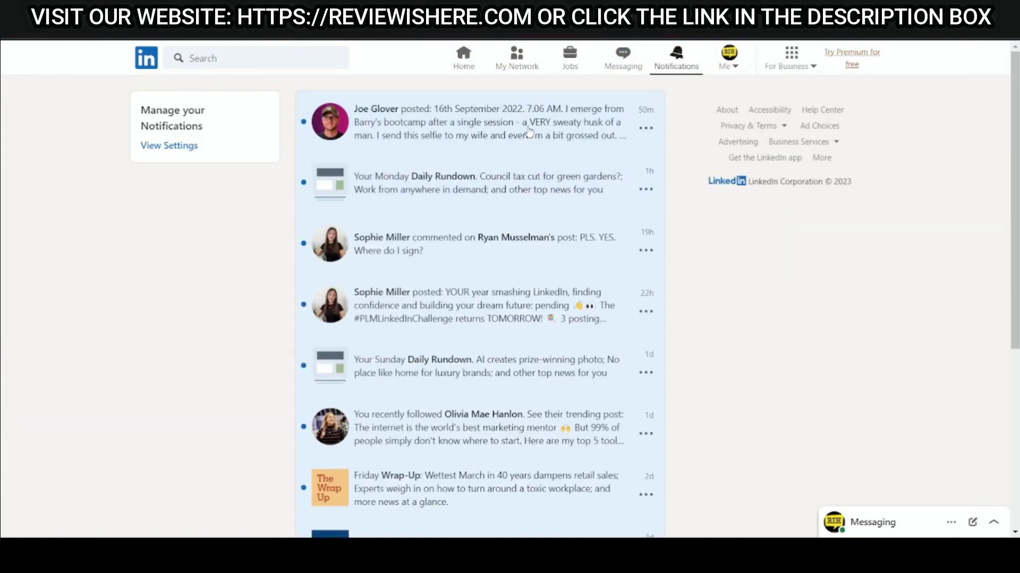
Check LinkedIn's Following list shows 5 followed people, then view the Followers list.
click(525, 57)
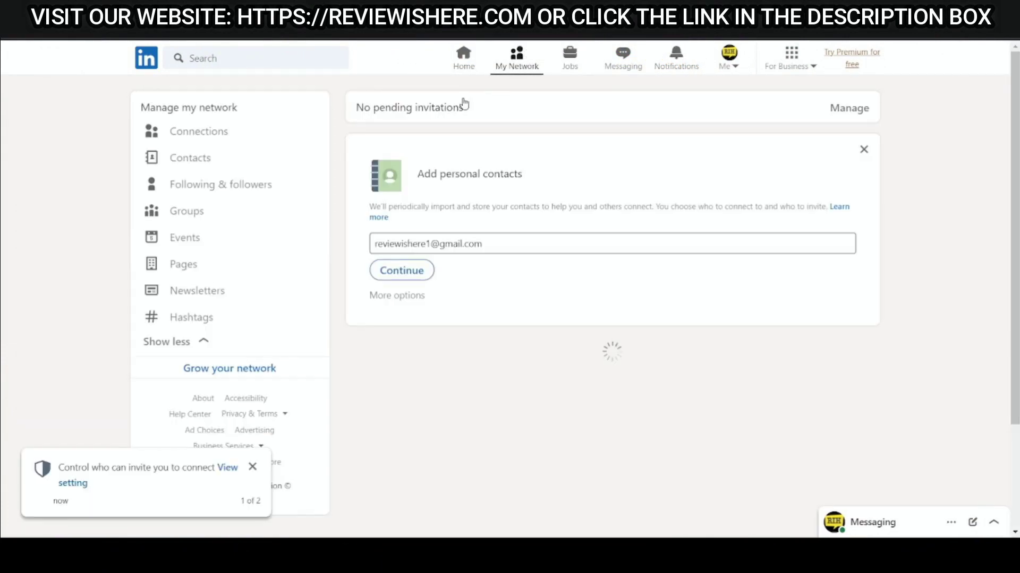
click(253, 192)
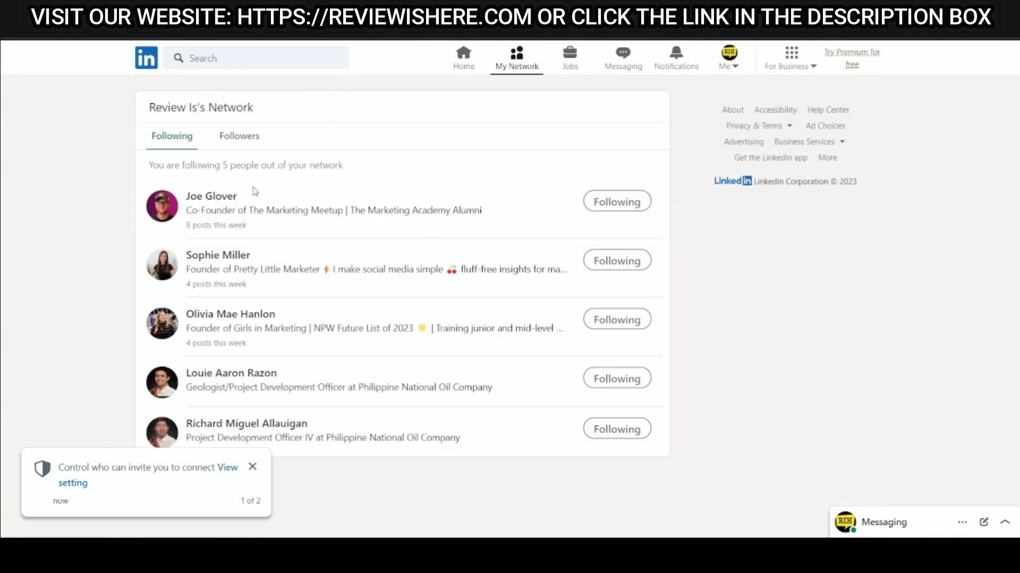
click(240, 136)
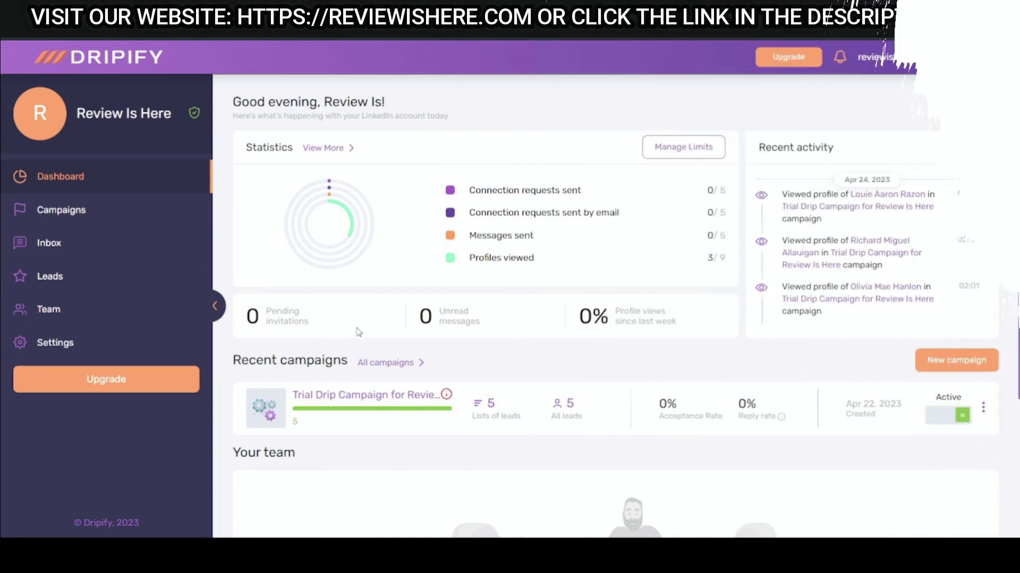
Review the campaign's five Viewed leads, then return to the Campaigns list via the Dashboard.
scroll(299, 340, down, 3)
click(564, 275)
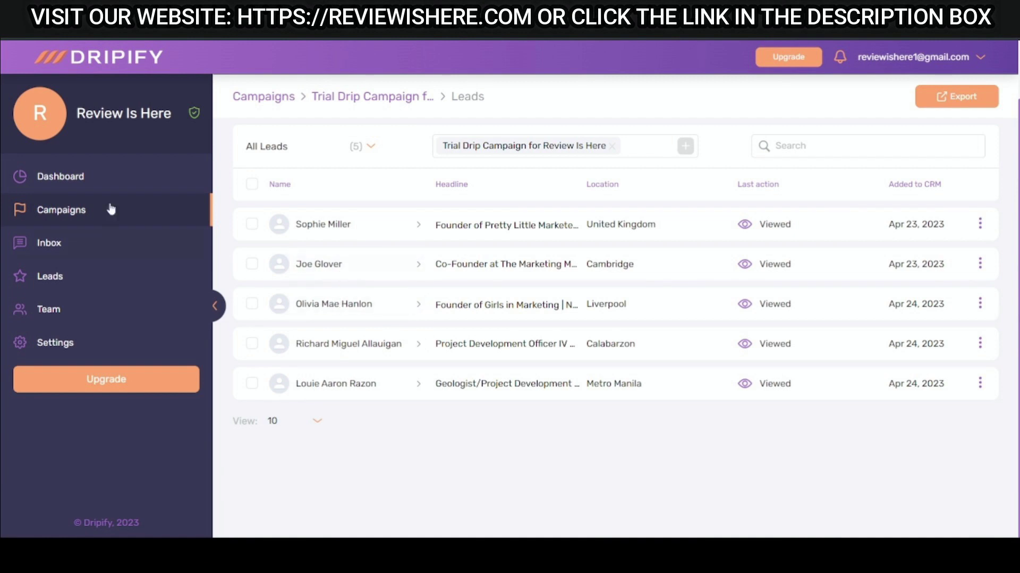
click(82, 180)
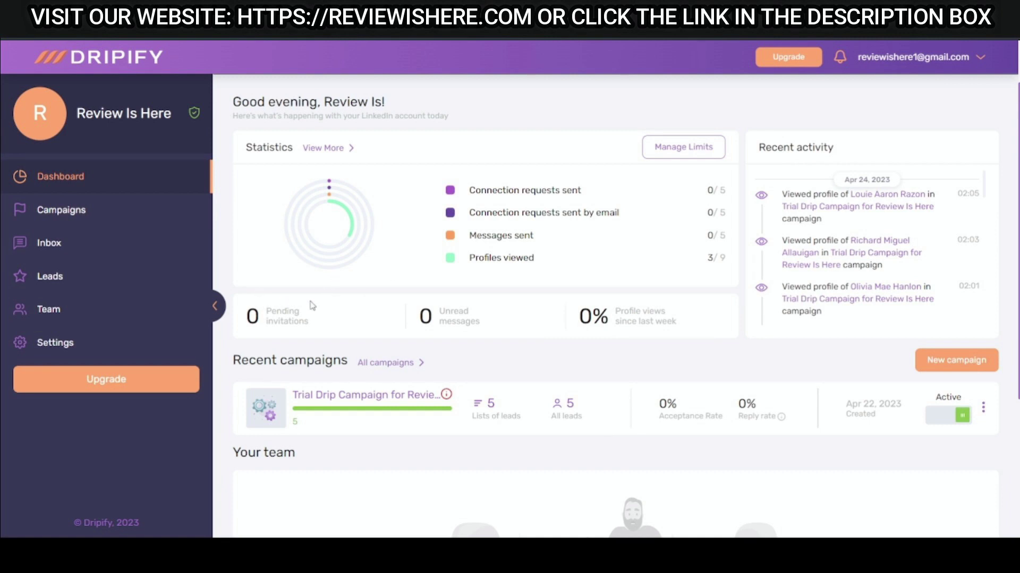
click(119, 211)
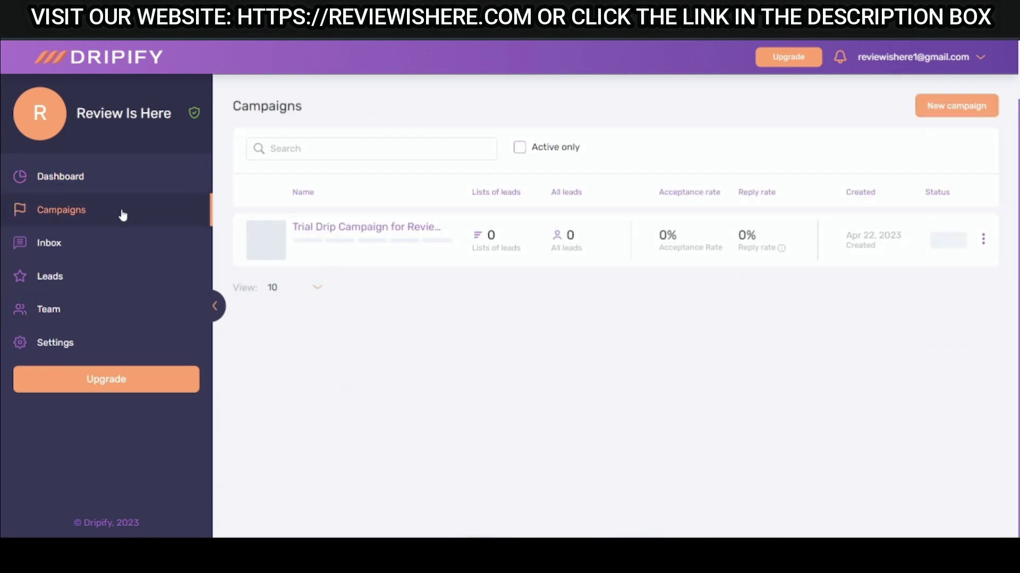